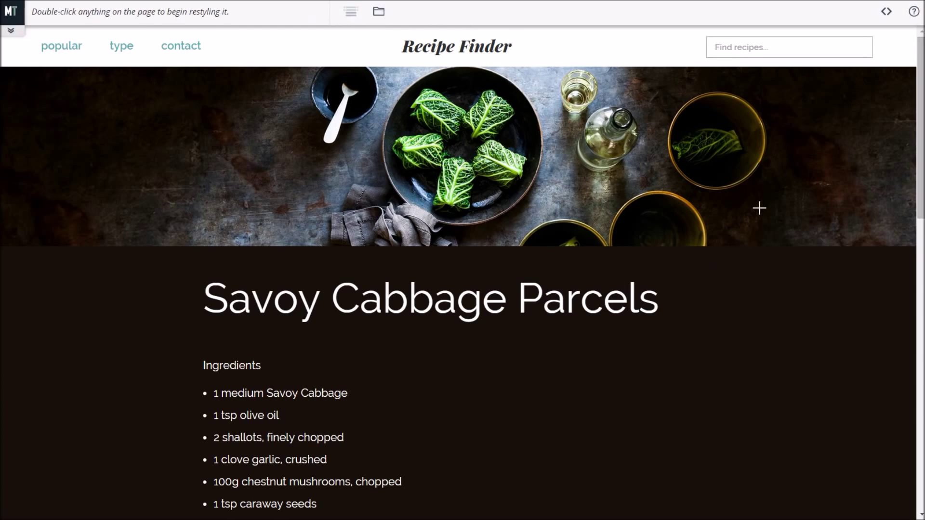
Step: Scroll through the Recipe Finder page, then pick the 'type' navigation link for styling
scroll(758, 207, "down", 2)
scroll(758, 212, "down", 5)
scroll(766, 223, "down", 2)
scroll(764, 223, "down", 5)
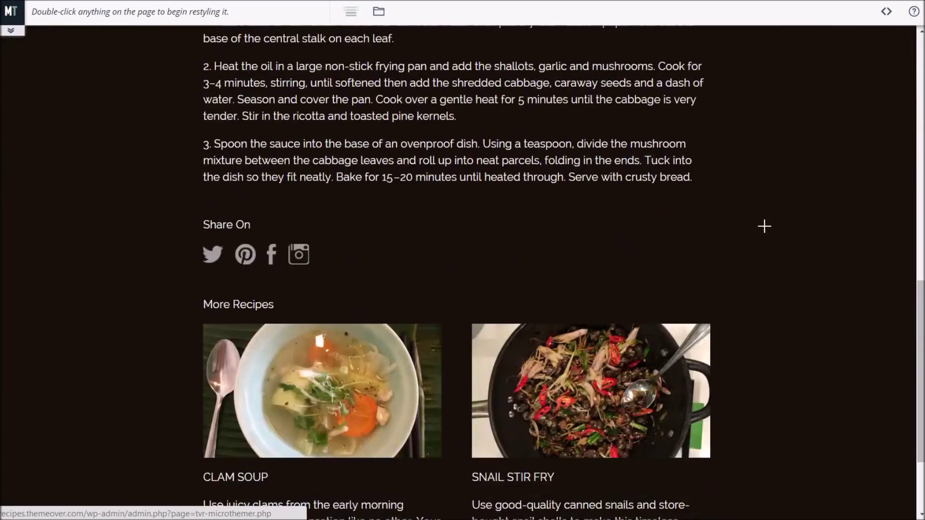
scroll(764, 225, "down", 2)
scroll(763, 227, "up", 15)
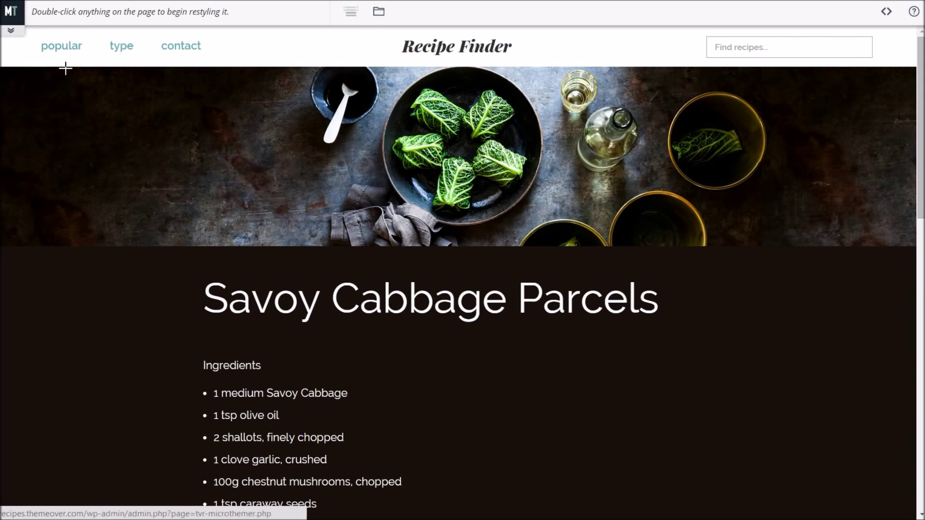
double_click(116, 46)
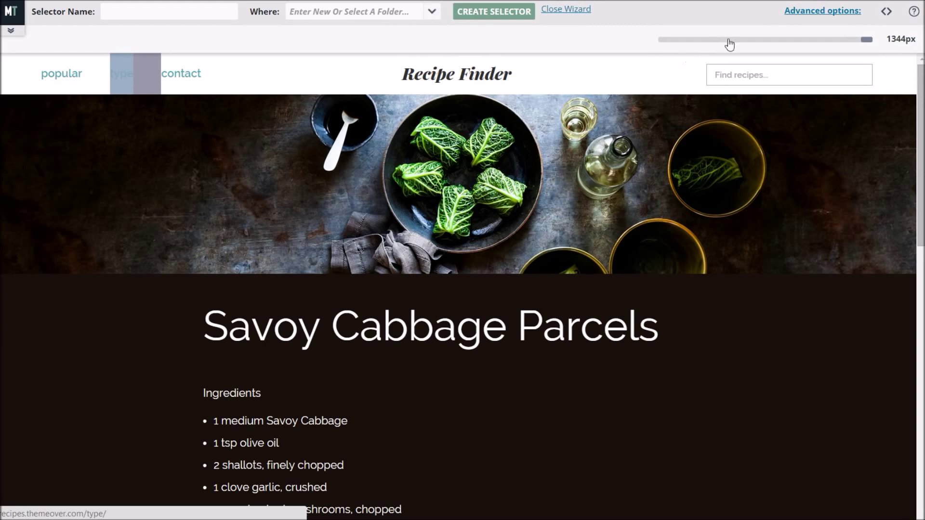
Step: Target all navigation links with 'ul.sf-menu a' as Menu Links in a new Main Menu folder
left_click(818, 12)
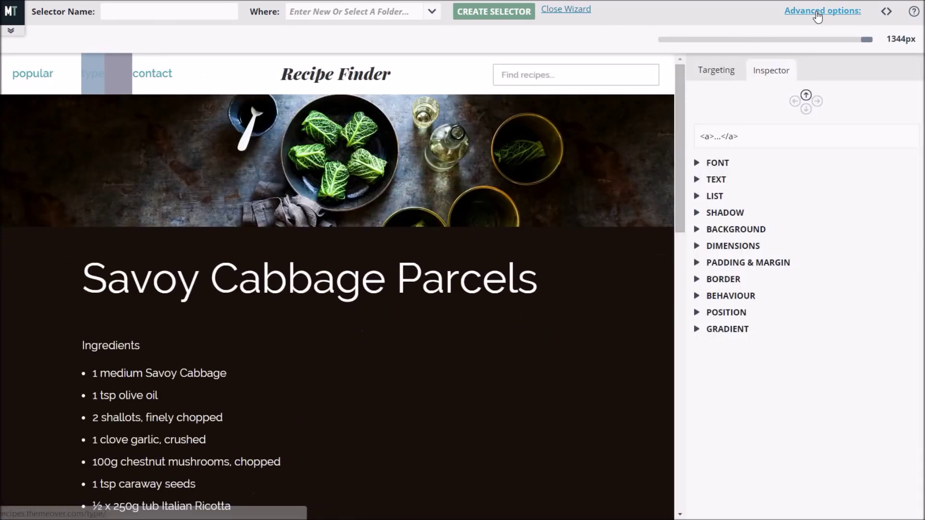
left_click(708, 72)
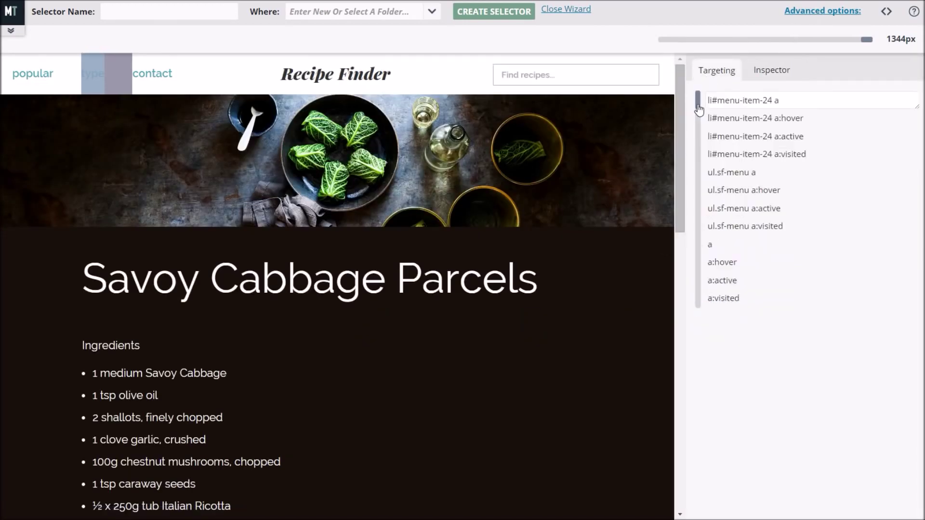
mouse_move(698, 101)
left_mouse_down()
mouse_move(705, 243)
mouse_move(702, 175)
left_mouse_up()
type("Menu Links")
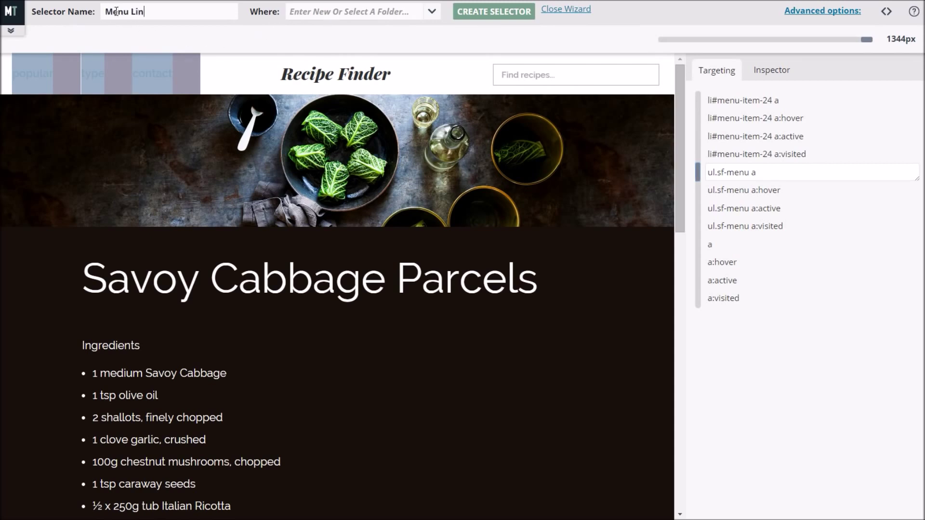
left_click(432, 13)
left_click(367, 63)
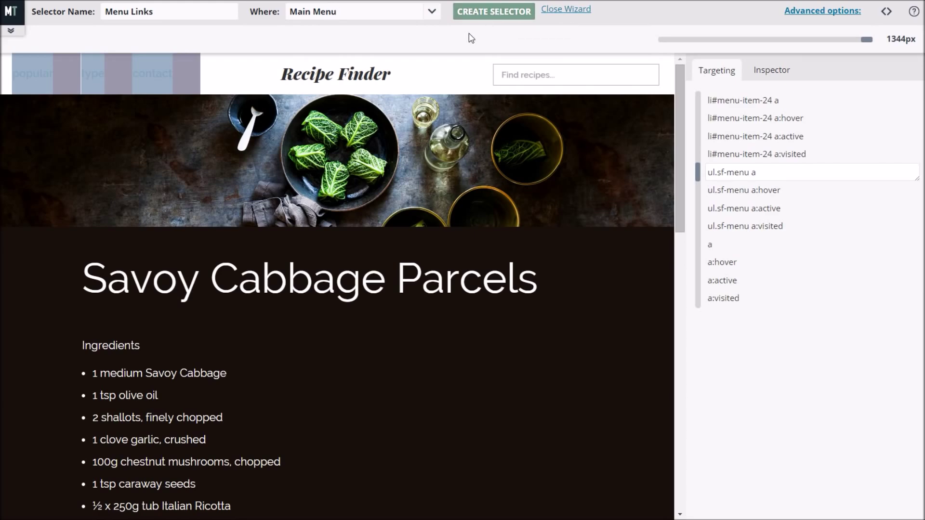
left_click(496, 14)
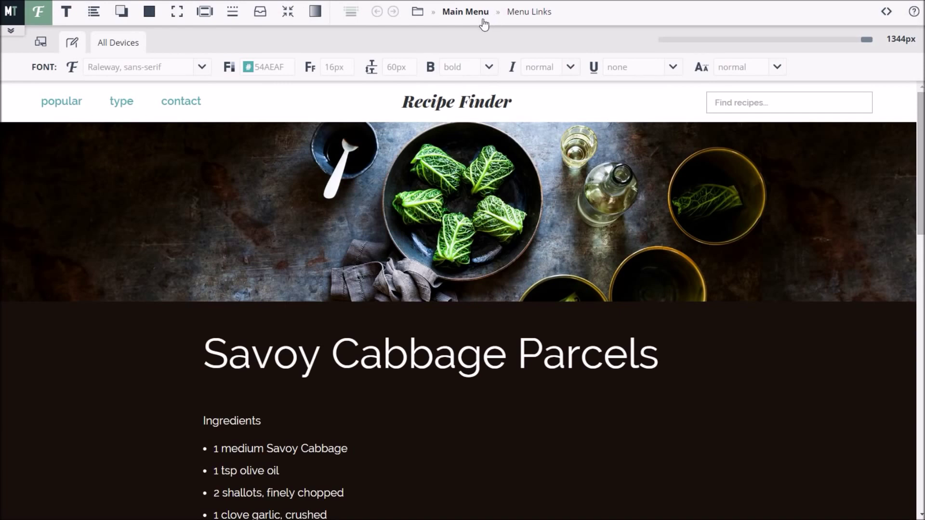
Step: Set the Menu Links font colour to dark grey #302F2F
left_click(418, 14)
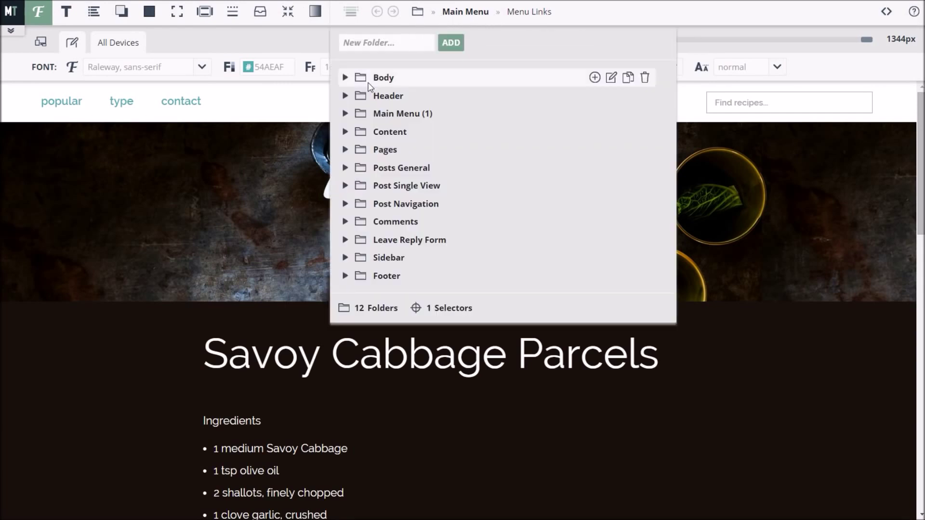
left_click(345, 113)
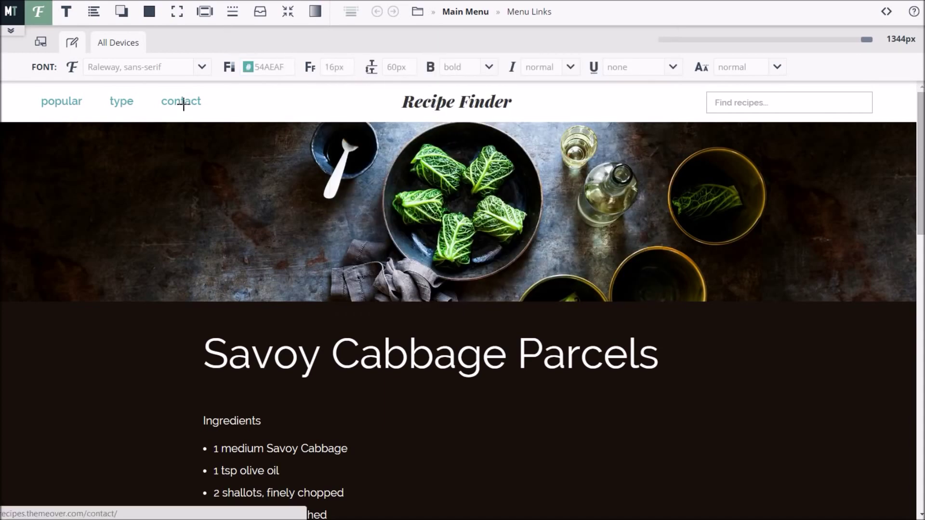
left_click(265, 68)
left_click_drag(284, 64, 234, 69)
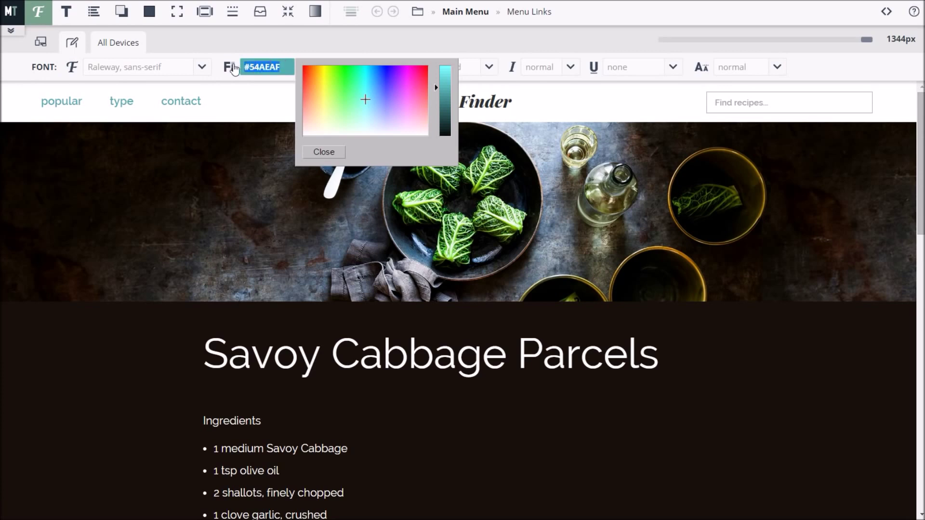
type("#302F2F")
left_click(275, 39)
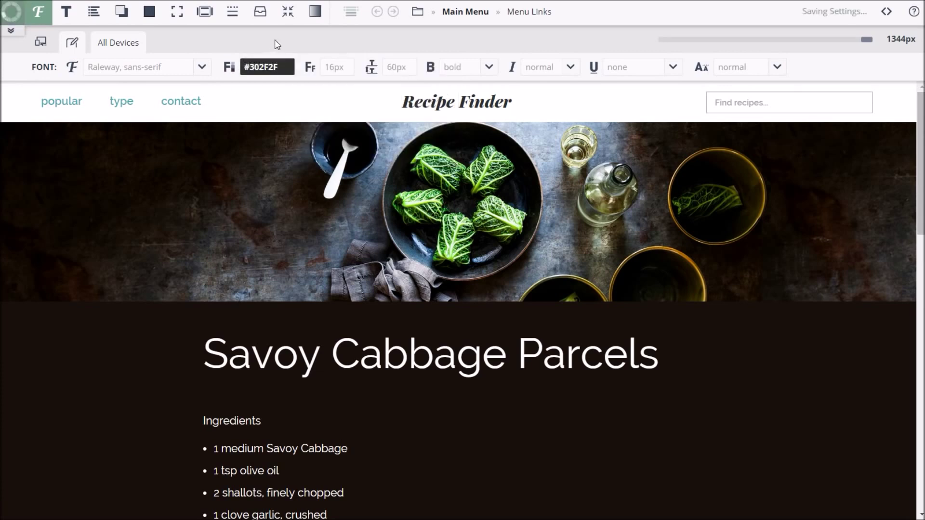
Step: Make the Menu Links text bold and small-caps
left_click(487, 70)
left_click(468, 114)
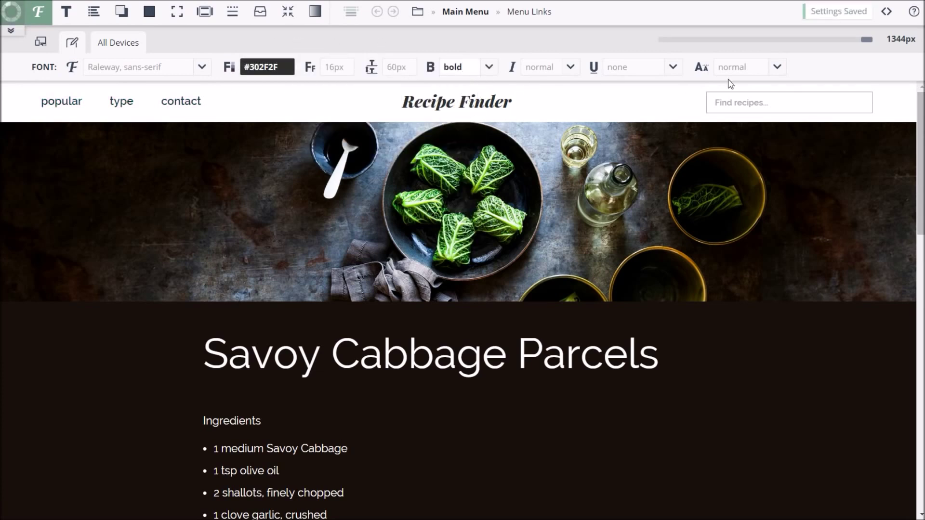
left_click(777, 68)
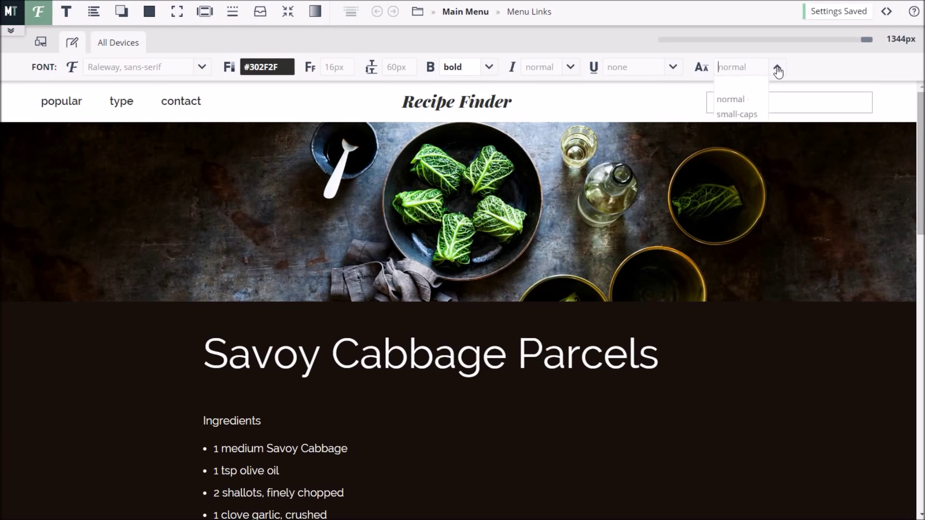
left_click(754, 115)
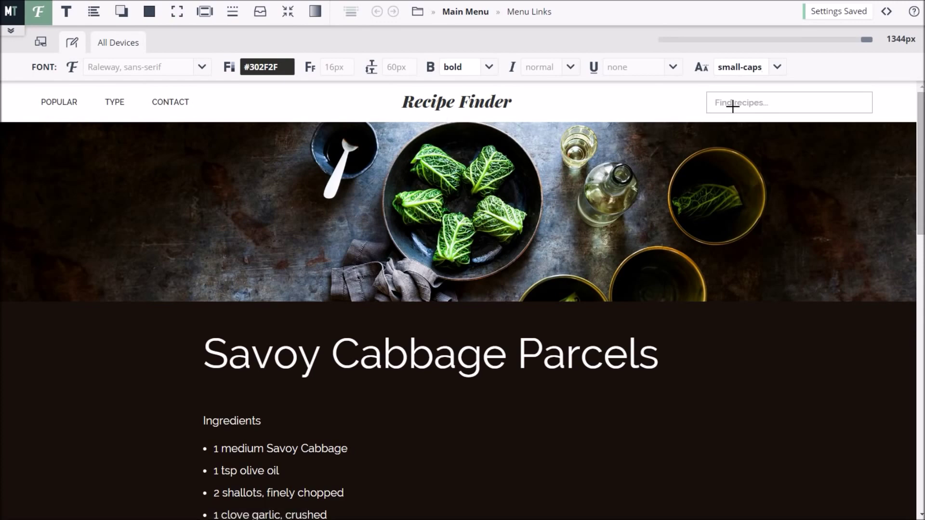
Step: Target the recipe search field as a 'Search Box' rule filed in a new Header folder
left_click(756, 102)
type("Search Box")
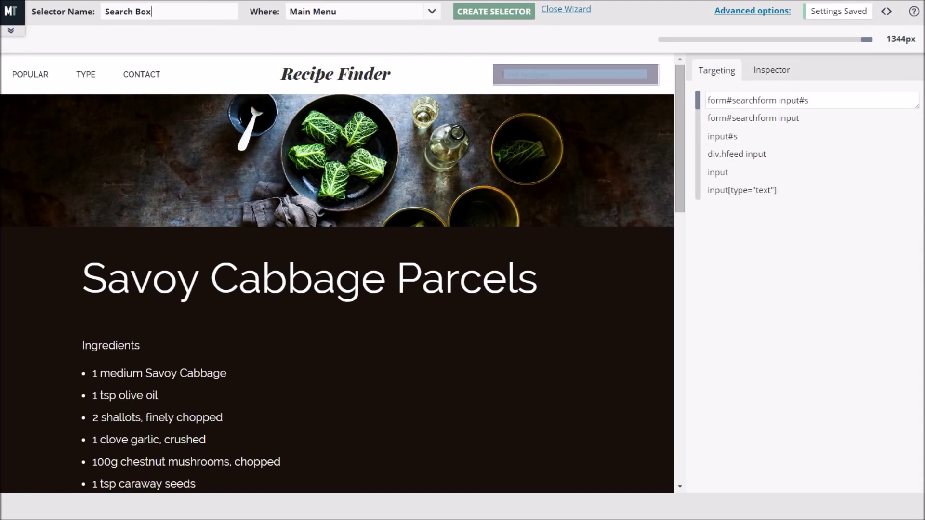
left_click(432, 14)
left_click(374, 43)
left_click(484, 16)
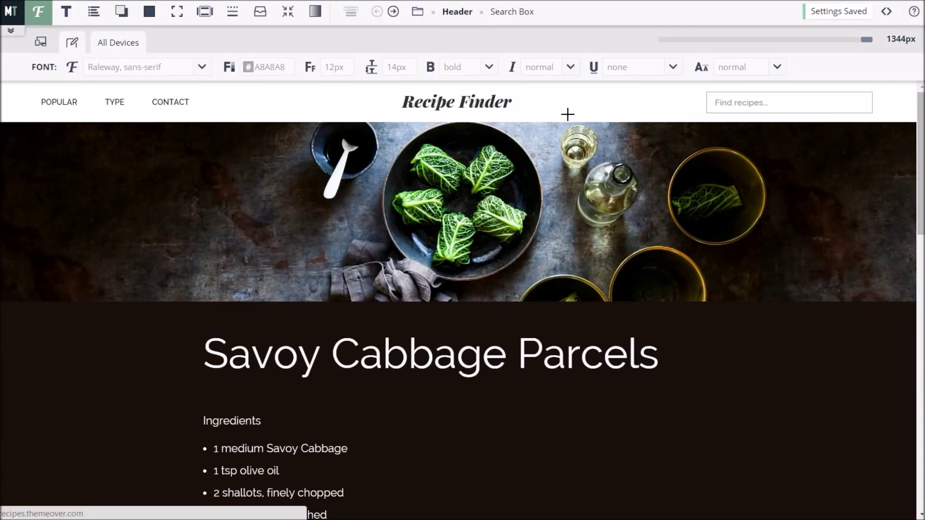
Step: Give every Search Box corner a 20 border radius after reading the radius help
left_click(232, 16)
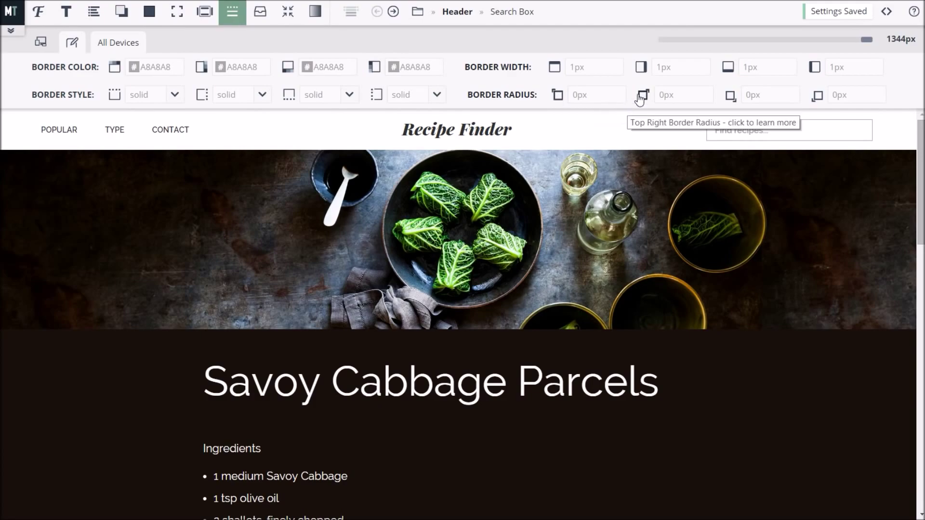
left_click(562, 98)
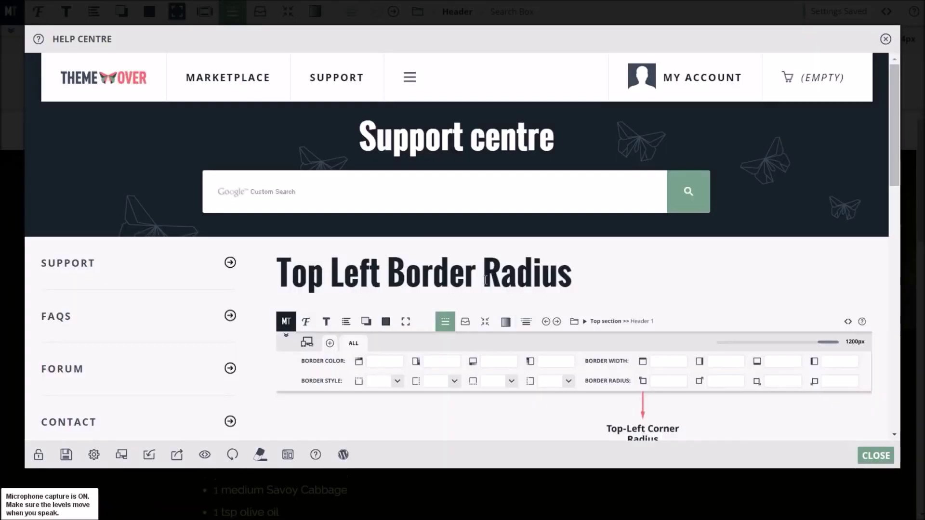
scroll(486, 280, "down", 1)
scroll(485, 281, "down", 1)
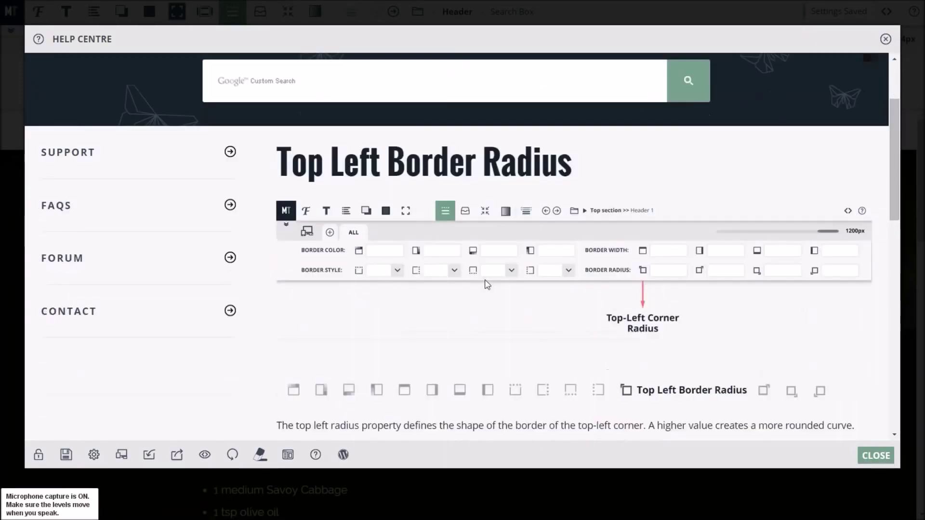
scroll(486, 283, "down", 2)
scroll(486, 286, "down", 1)
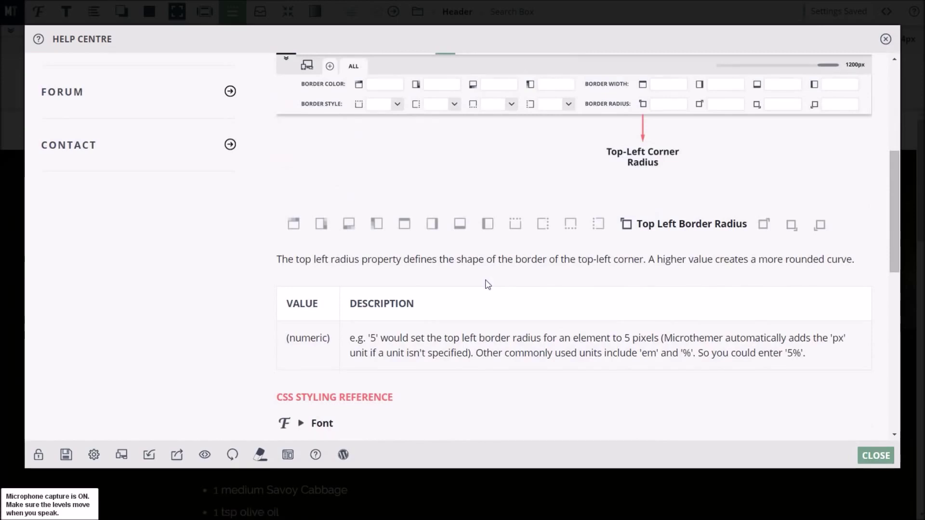
scroll(487, 285, "down", 1)
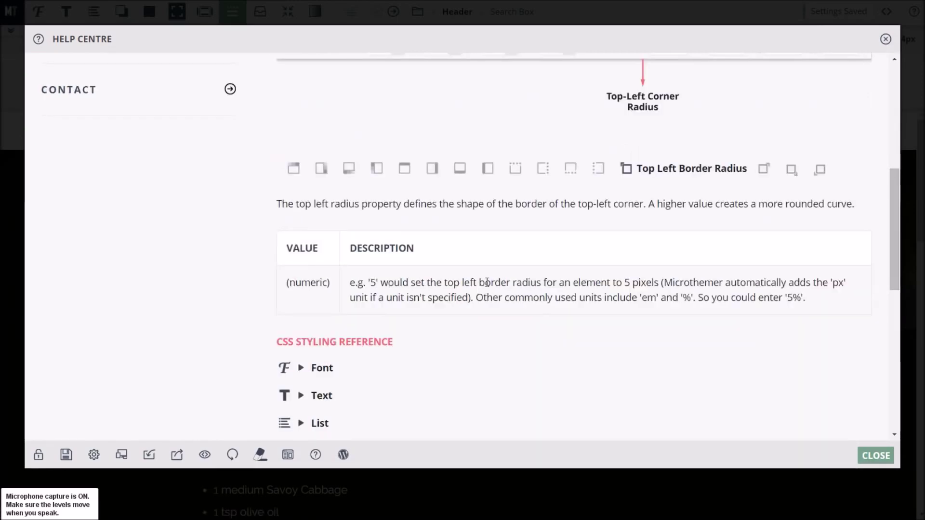
key("Escape")
type("20")
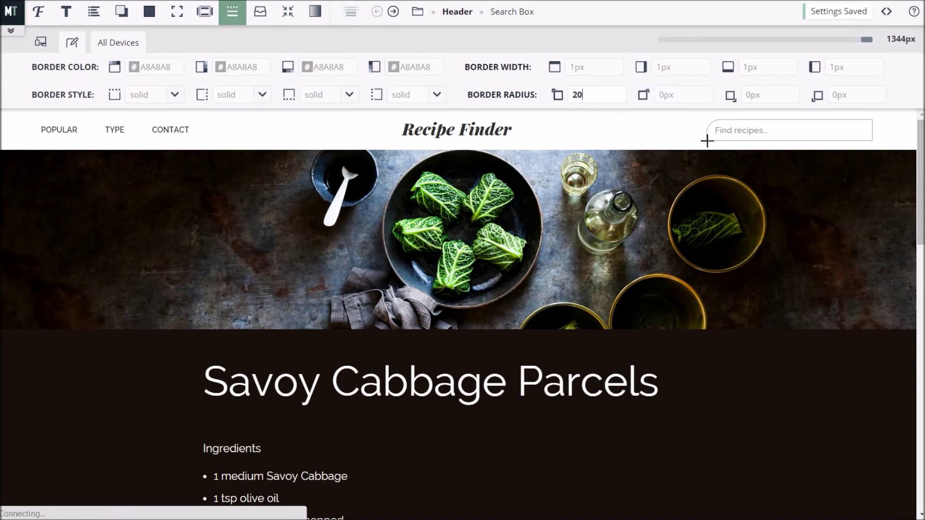
key("Return")
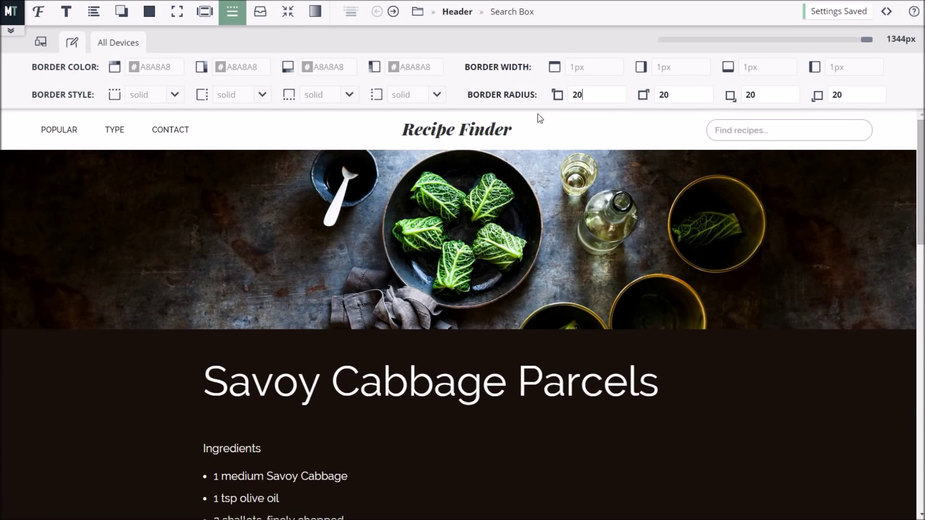
left_click(314, 13)
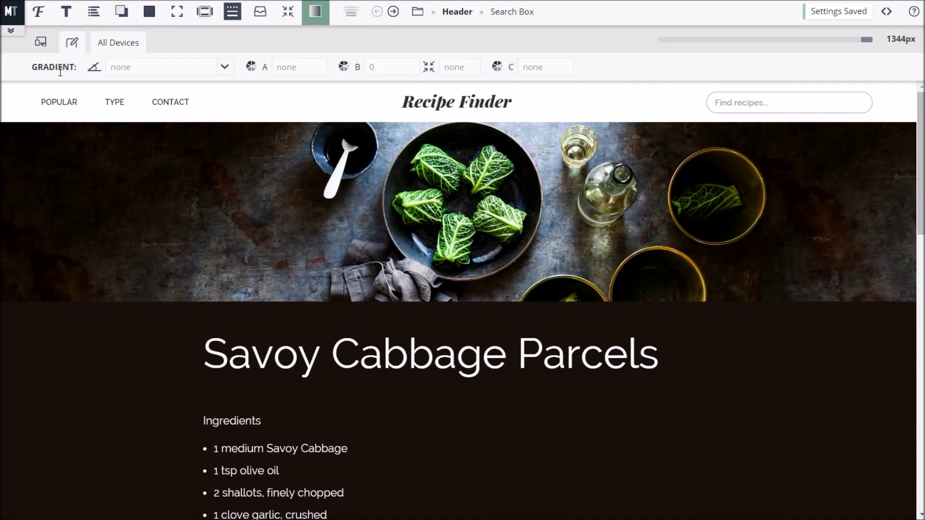
Step: Set the Search Box gradient from white #FFFFFF at top to light grey #E6E6E6
left_click(315, 69)
left_click(479, 72)
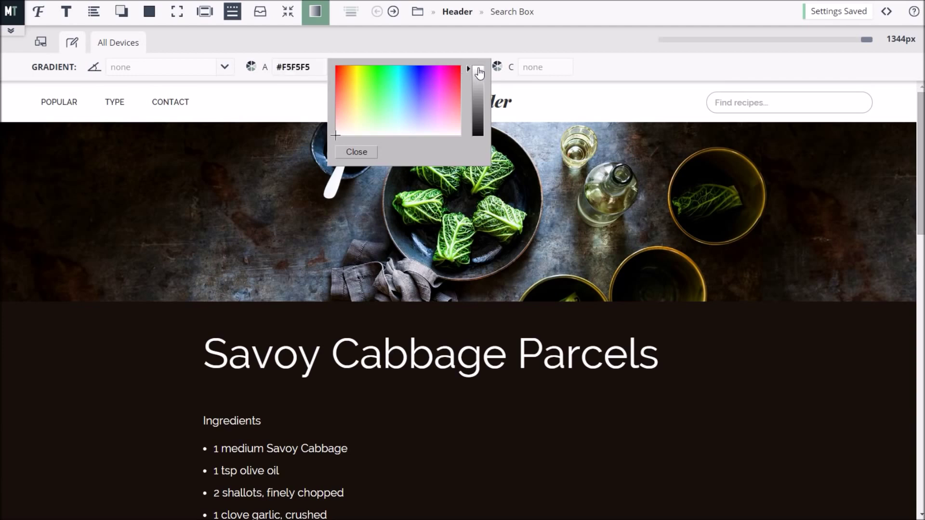
left_click(479, 68)
left_click(567, 67)
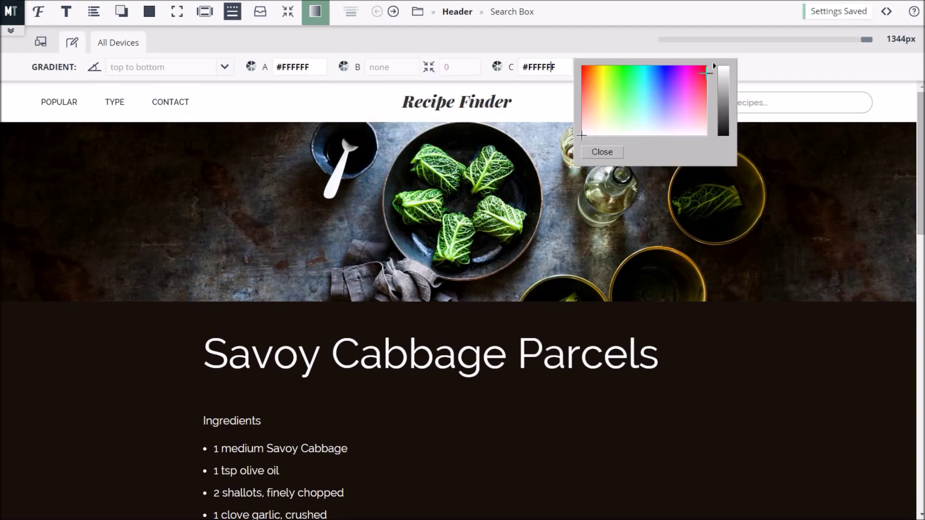
left_click(725, 76)
left_click(725, 77)
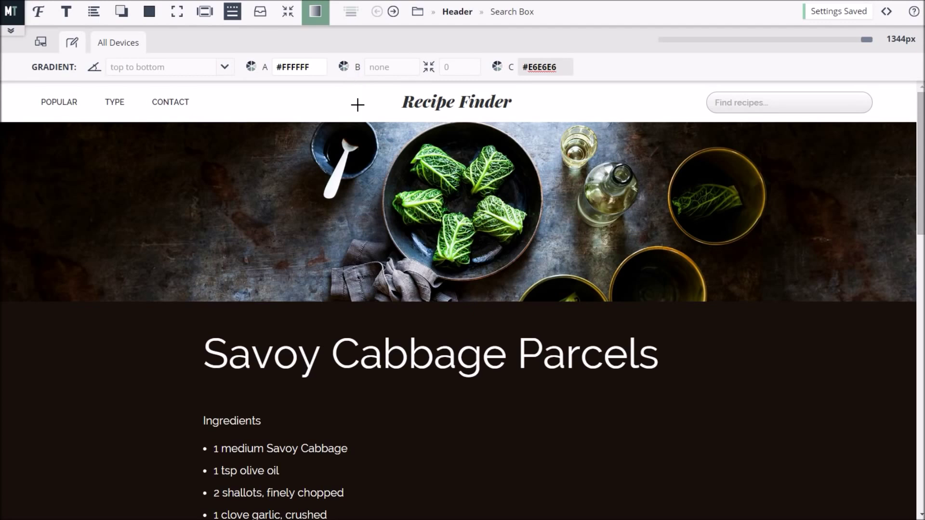
Step: Open and review the Search Box rule's details, then close them
left_click(510, 12)
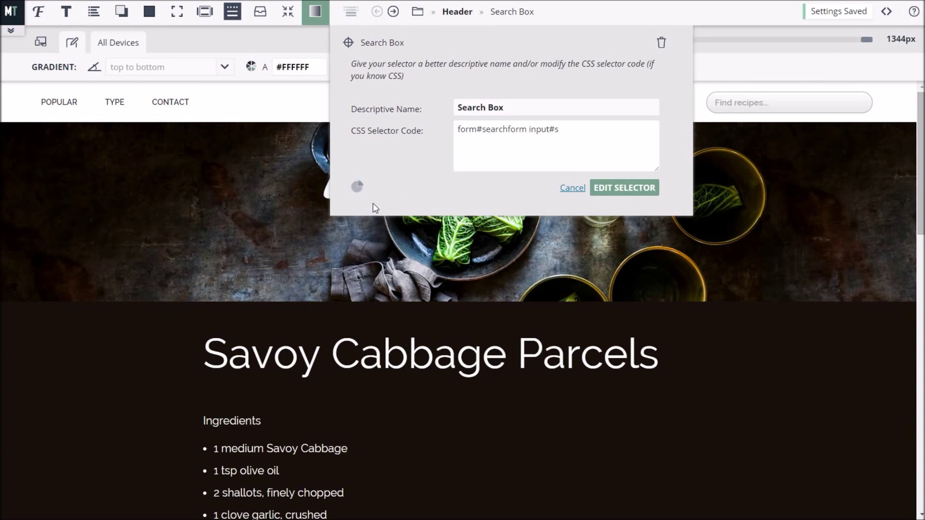
left_click(357, 186)
left_click(314, 46)
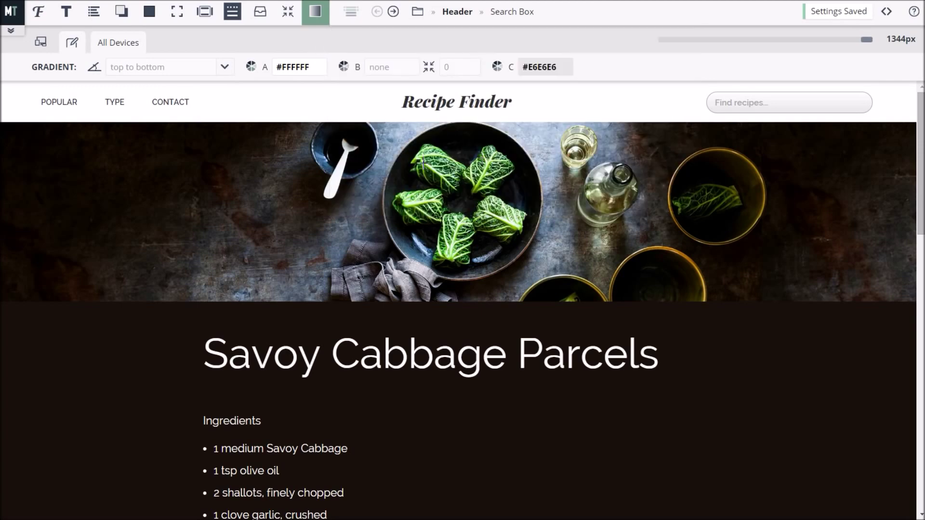
scroll(423, 164, "down", 2)
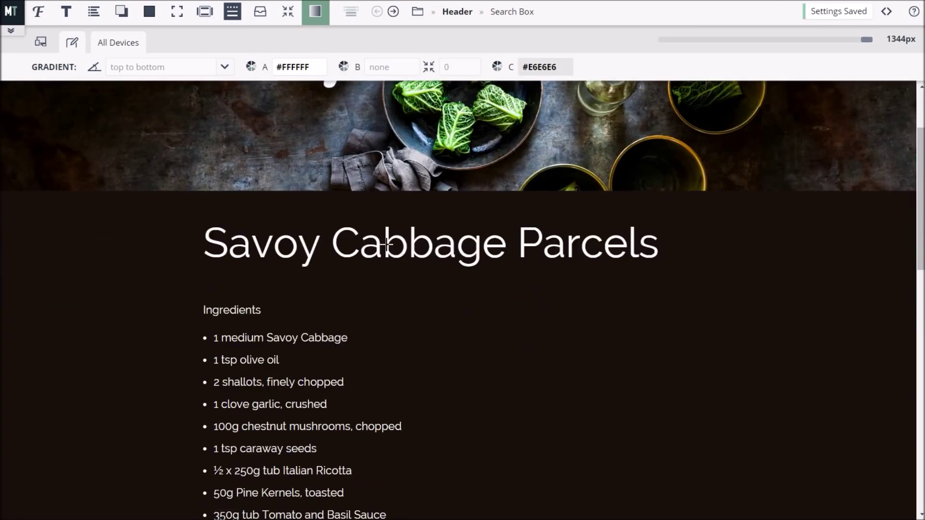
Step: Target the recipe title with a plain h1 selector named Heading 1 in a new Titles folder
left_click(386, 244)
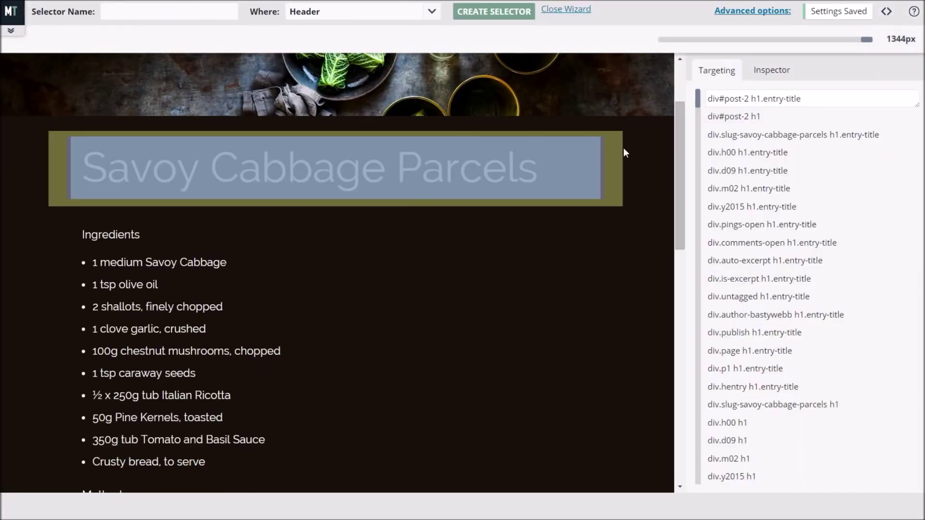
mouse_move(698, 100)
left_mouse_down()
mouse_move(719, 248)
mouse_move(697, 485)
left_mouse_up()
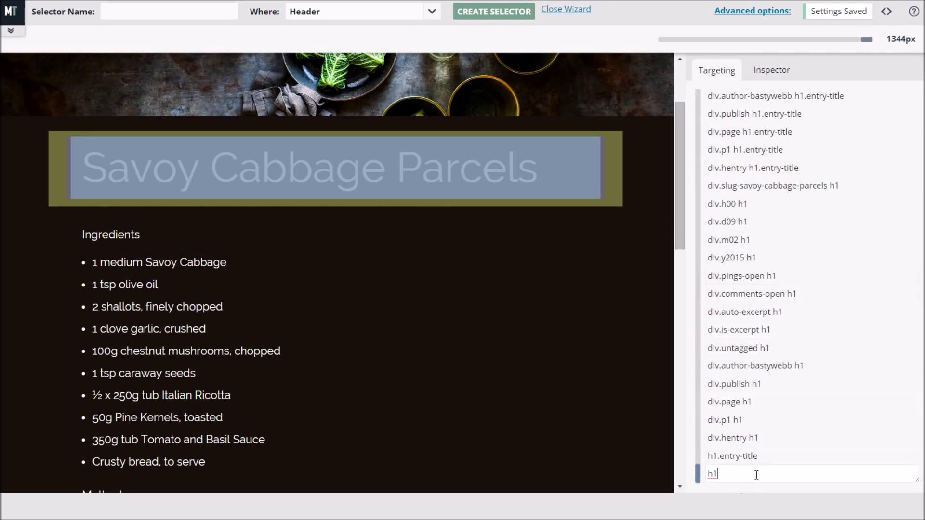
left_click_drag(722, 475, 709, 474)
left_click(126, 13)
double_click(349, 11)
type("Titles")
left_click(498, 15)
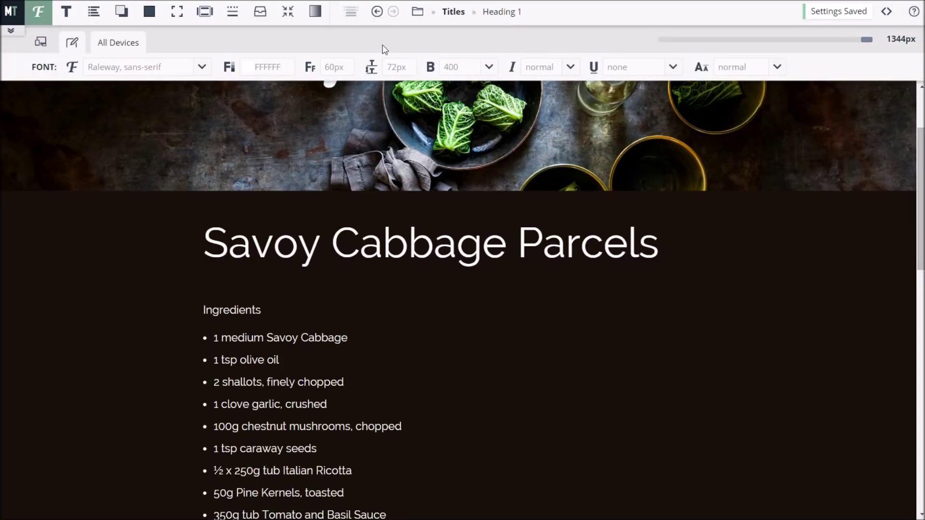
Step: Set Heading 1's font to the Google font Bitter at weight 700
left_click(202, 67)
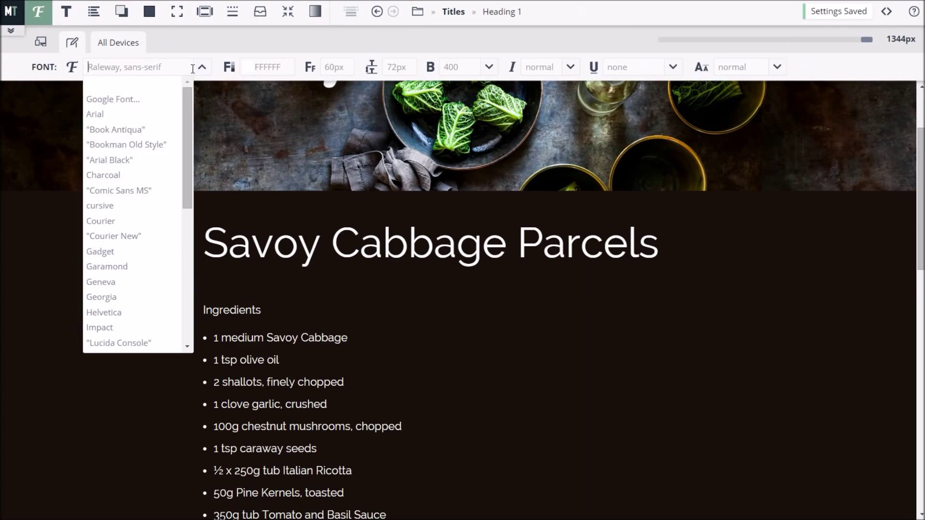
left_click(140, 100)
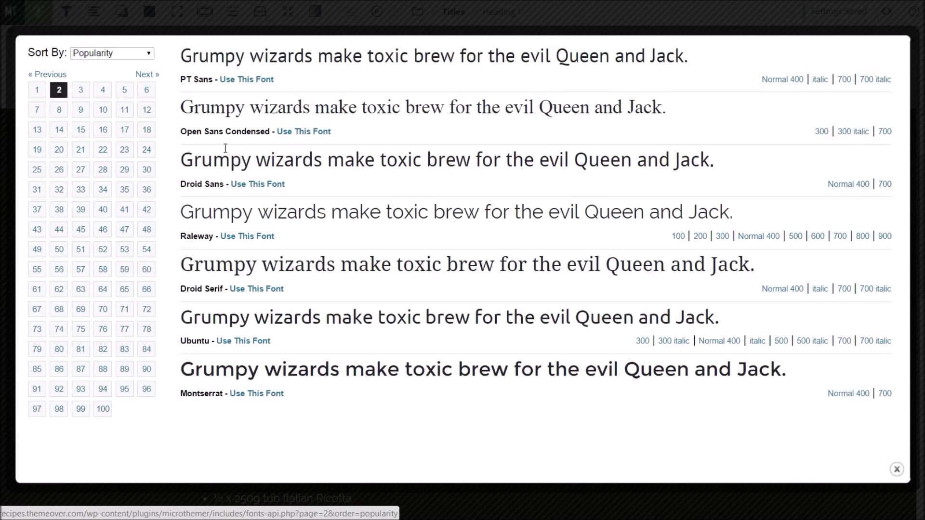
left_click(150, 53)
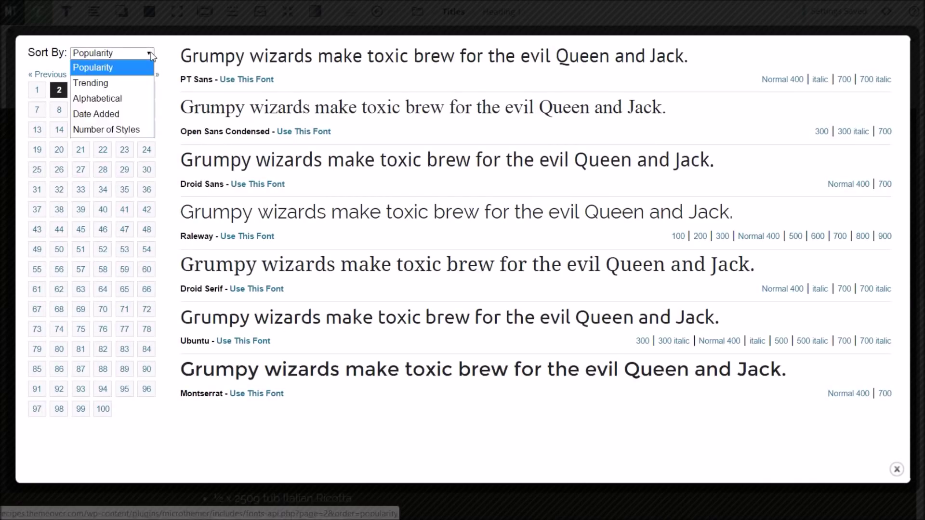
left_click(122, 99)
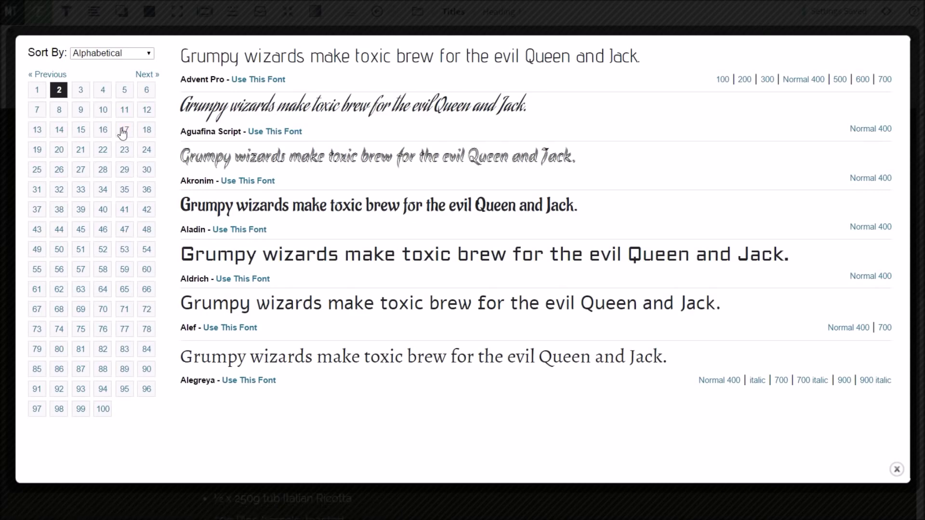
left_click(36, 131)
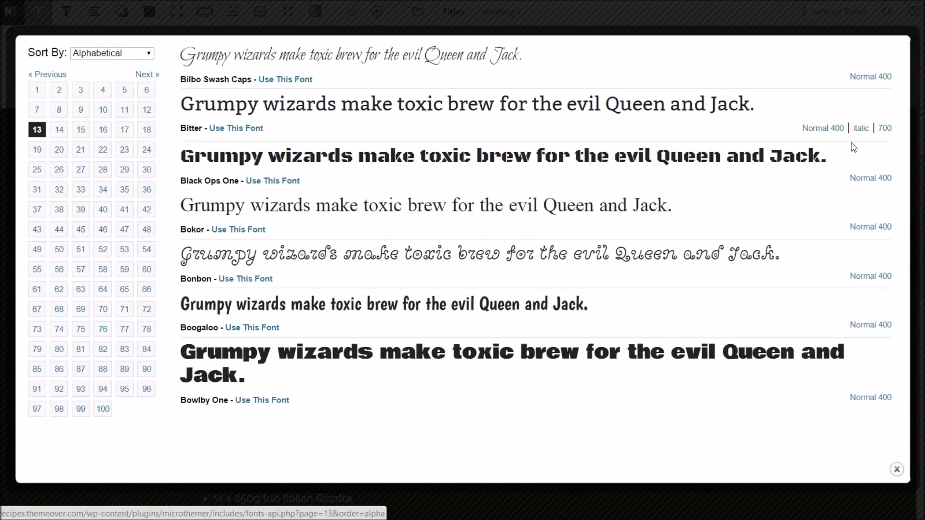
left_click(885, 128)
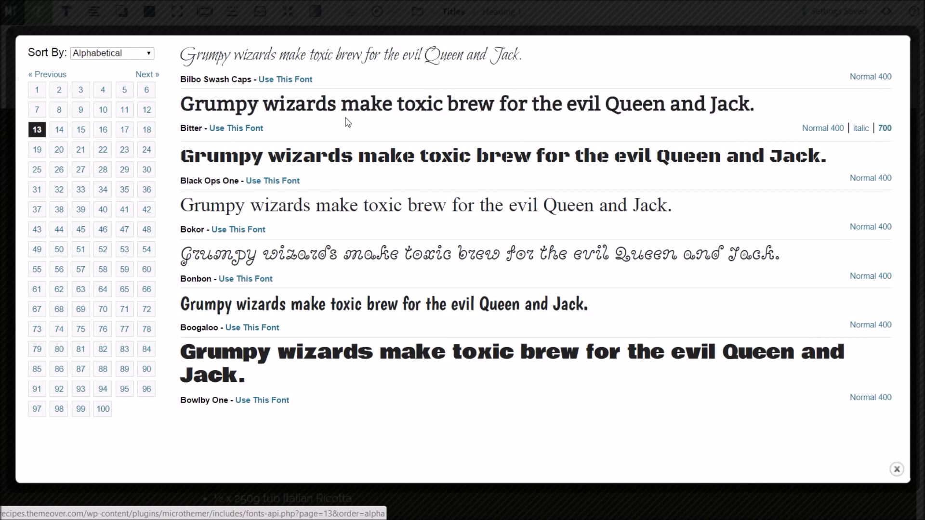
left_click(244, 134)
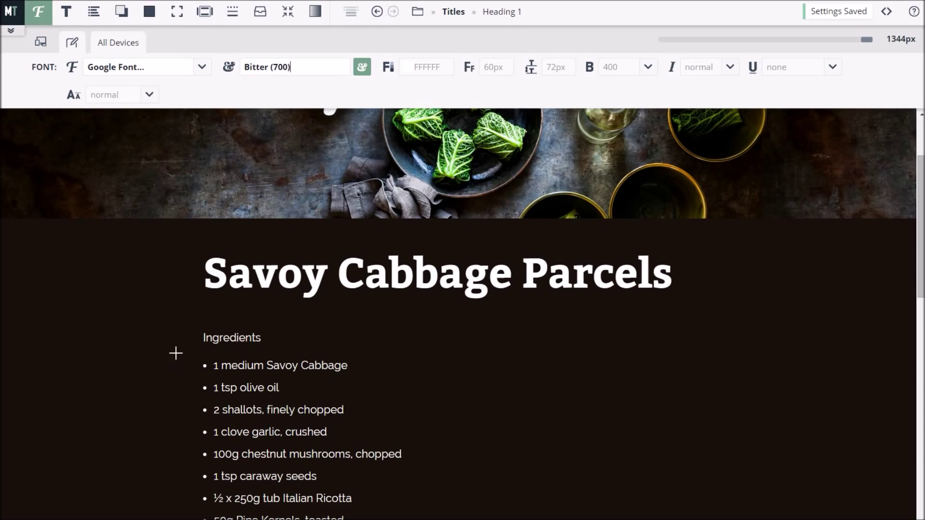
scroll(173, 366, "down", 10)
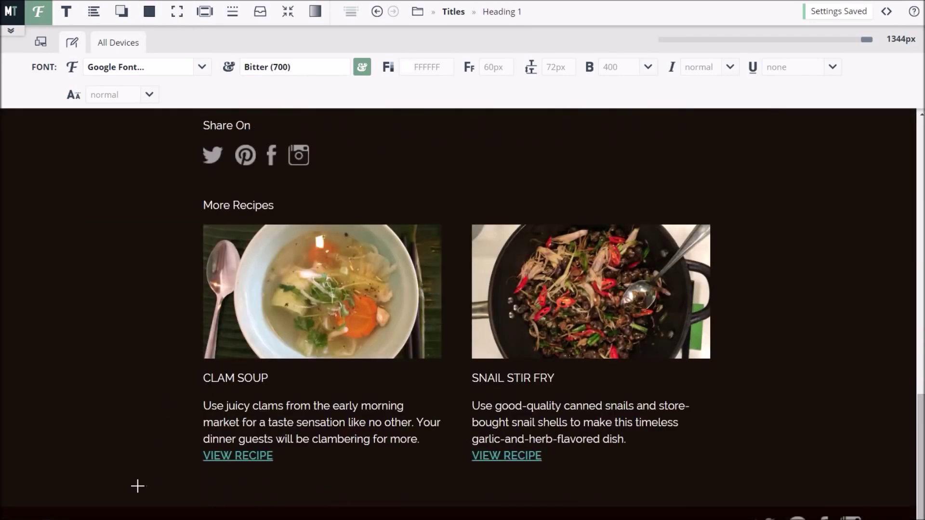
left_click(137, 486)
type("Page")
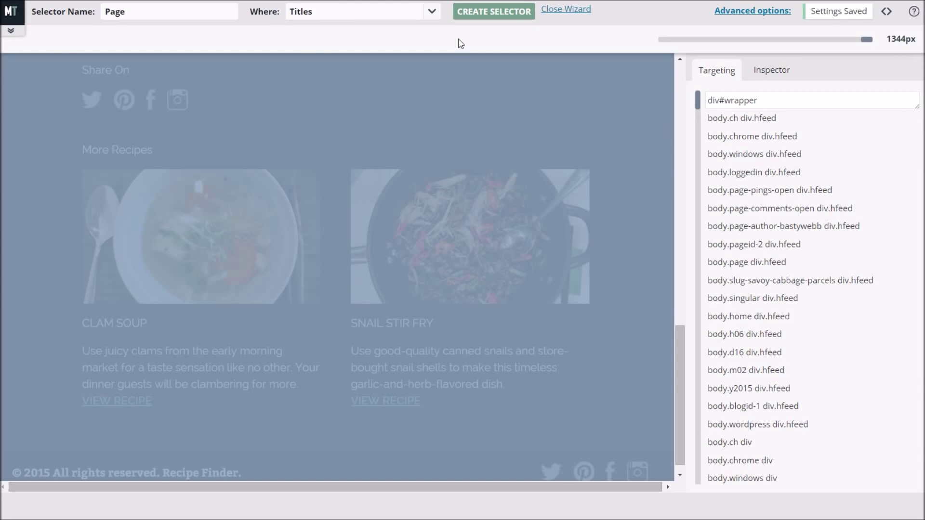
Step: File the Page selector under Body and give it a white #FFFFFF background
left_click(432, 12)
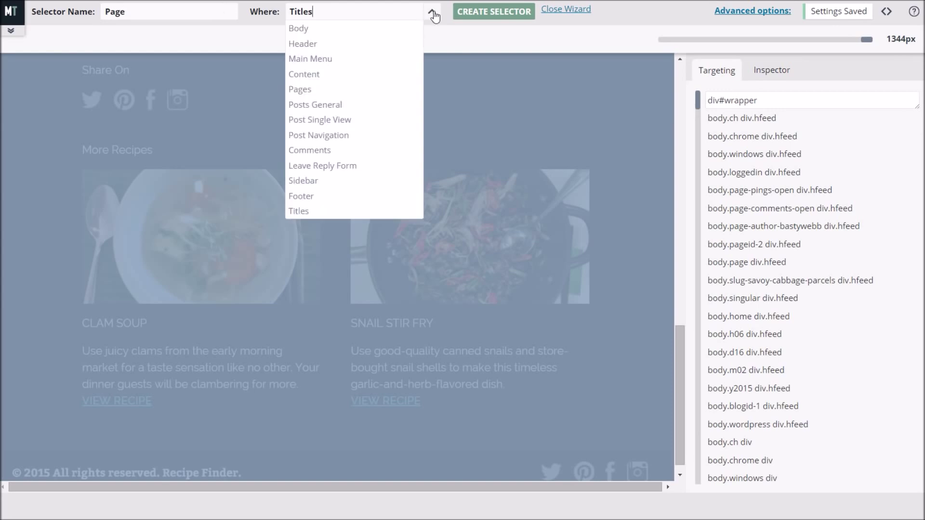
left_click(378, 27)
left_click(488, 13)
left_click(150, 13)
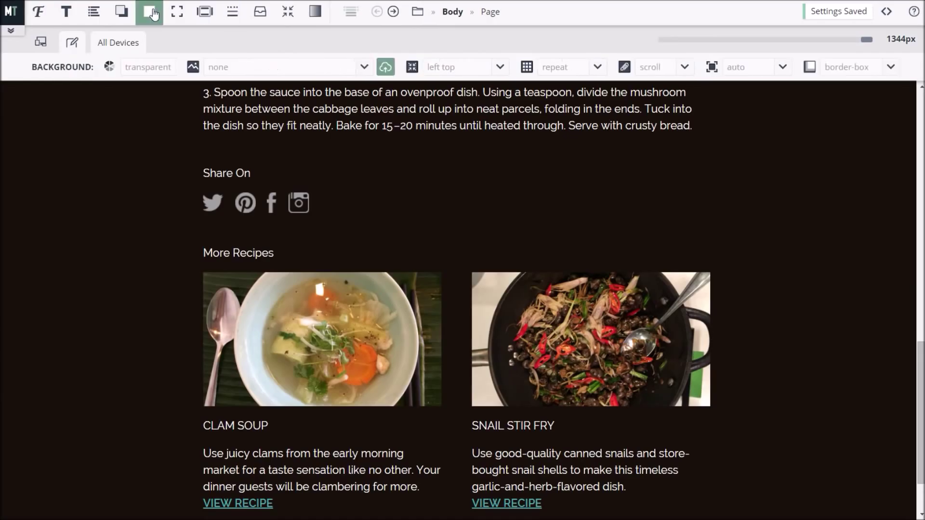
left_click(147, 67)
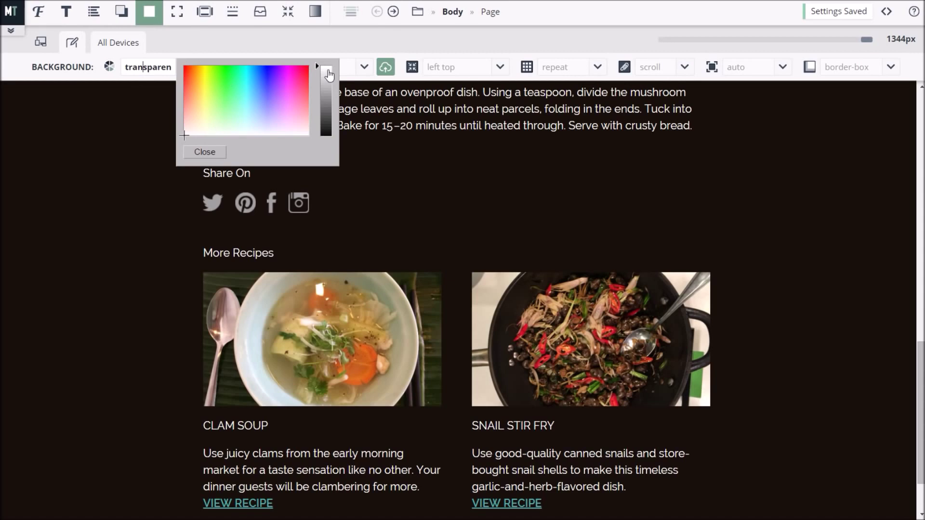
left_click(328, 70)
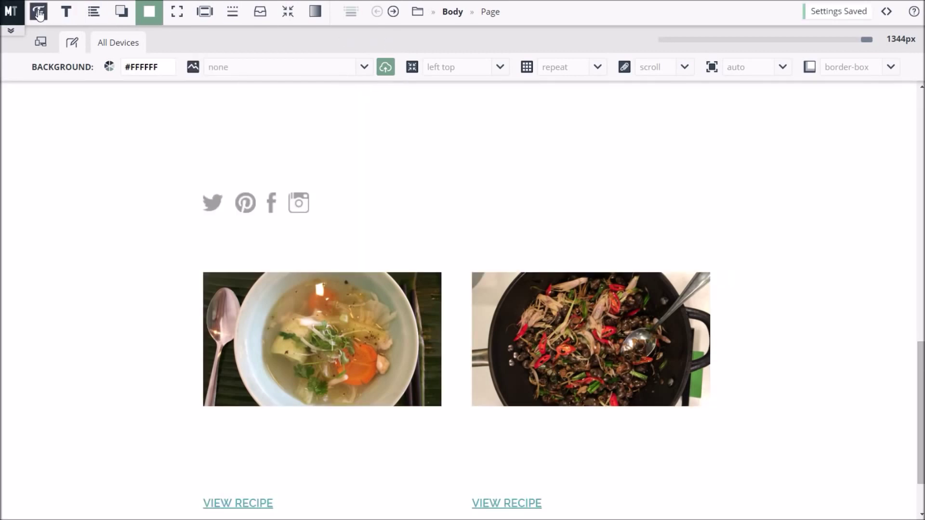
Step: Set the Page text colour to dark grey #302F2F
left_click(40, 14)
left_click(294, 66)
left_click(272, 62)
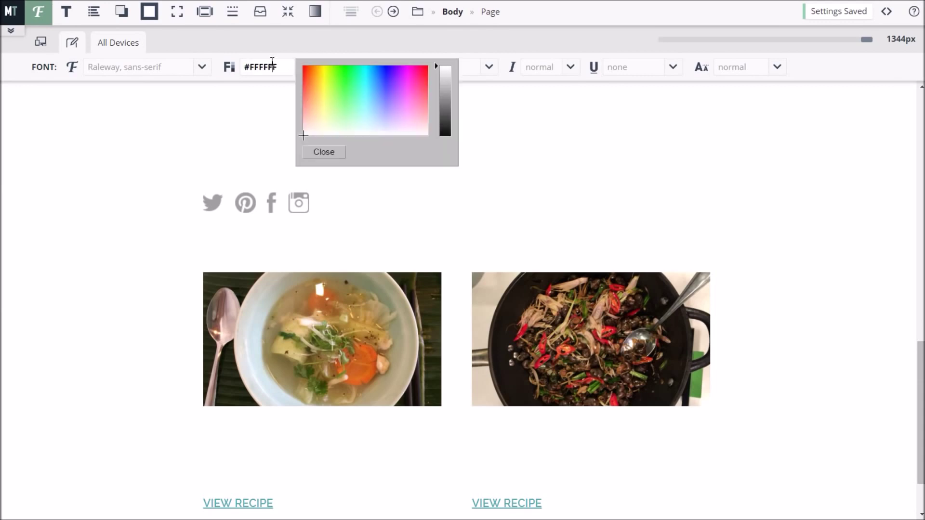
left_click_drag(290, 66, 215, 72)
type("#302f2f")
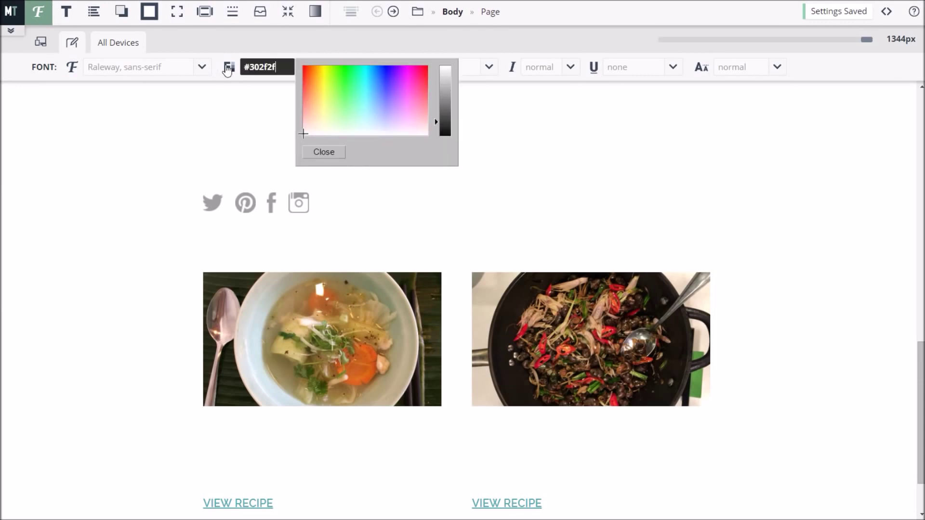
key("Return")
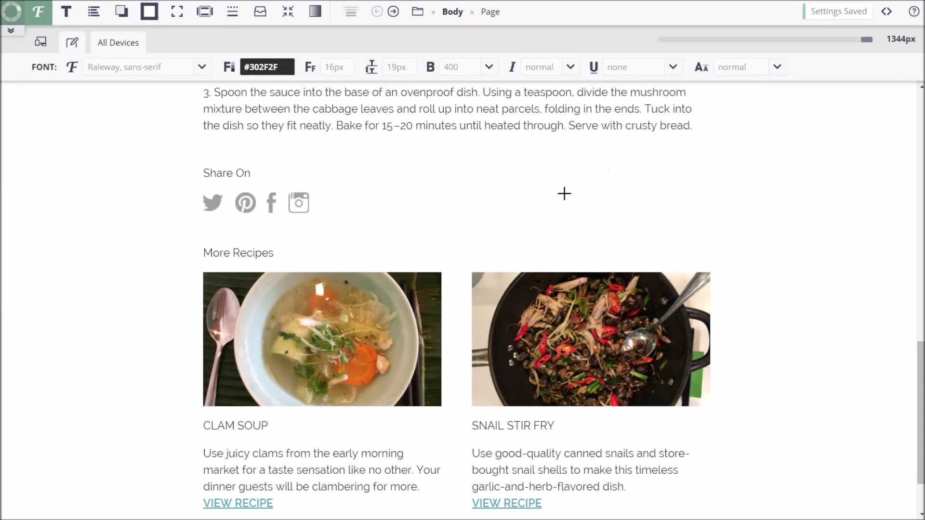
scroll(561, 197, "up", 5)
scroll(561, 207, "up", 5)
scroll(537, 211, "up", 1)
scroll(529, 221, "up", 2)
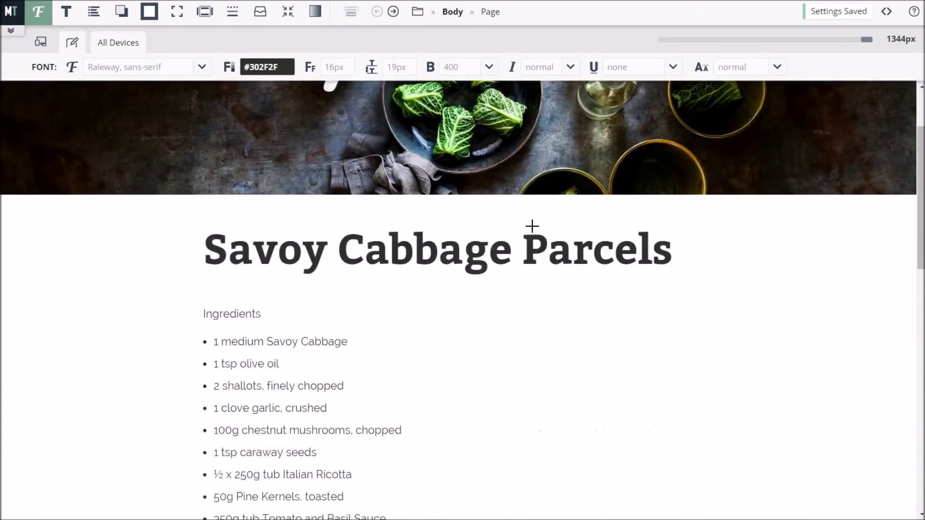
scroll(530, 229, "down", 2)
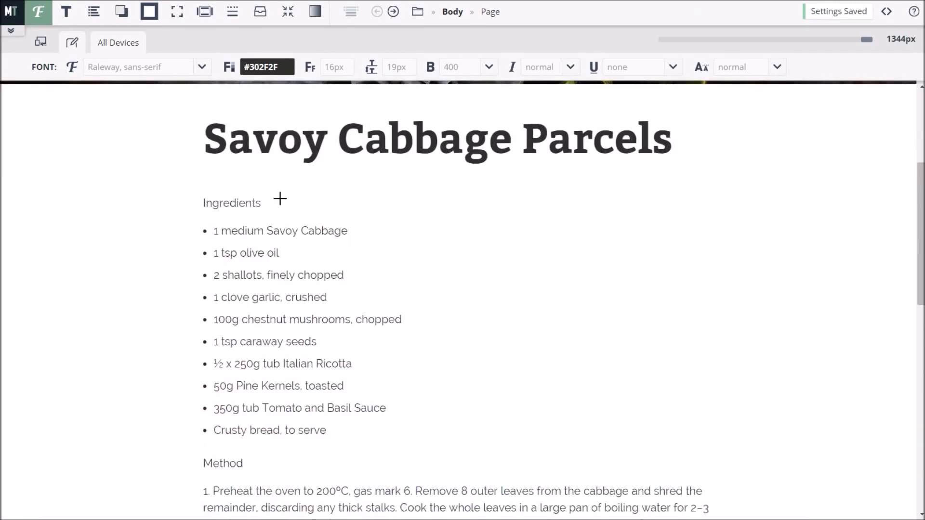
Step: Target every h2 heading, like Ingredients, with a Heading 2 selector filed under Titles
left_click(243, 203)
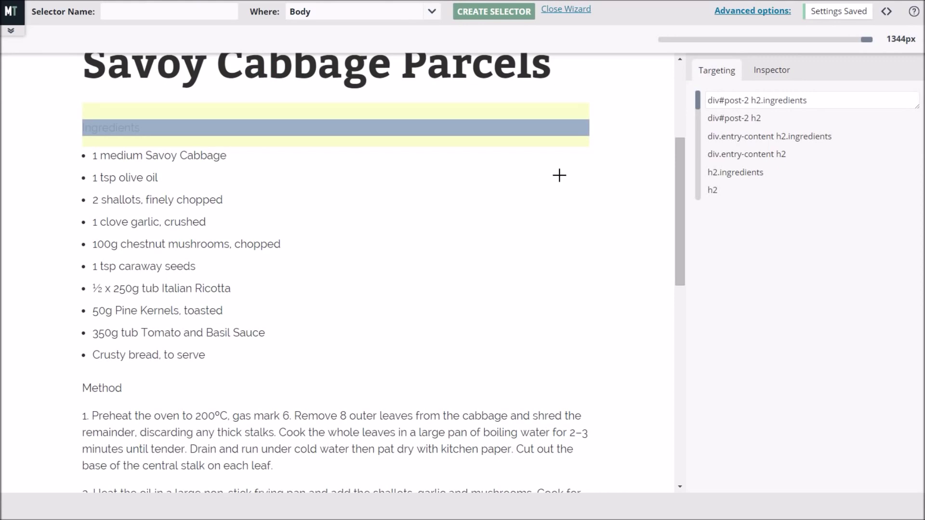
left_click_drag(698, 104, 703, 198)
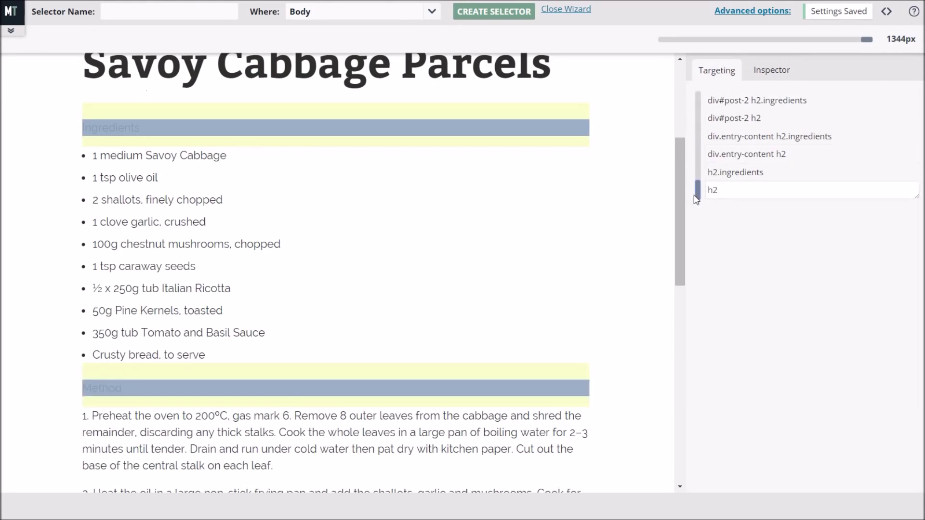
left_click(115, 7)
type("Heading 2")
left_click(436, 16)
left_click(311, 213)
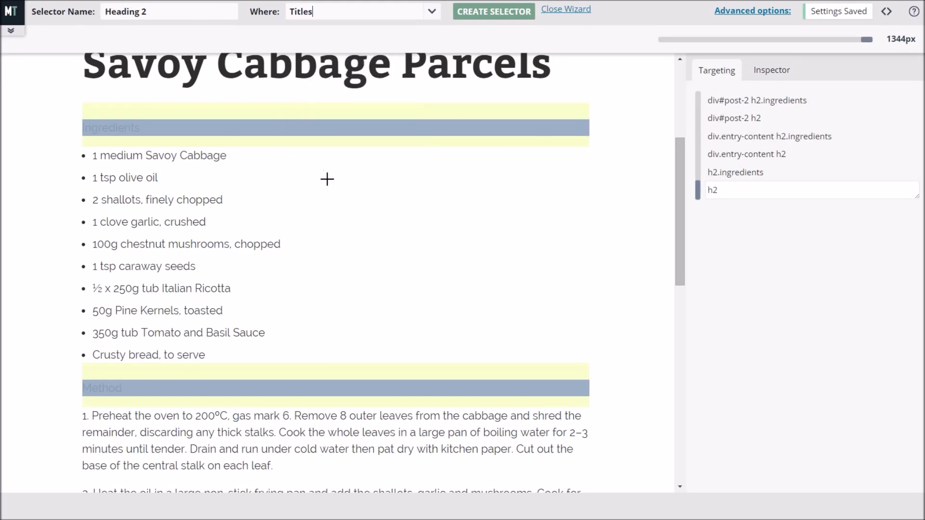
left_click(478, 11)
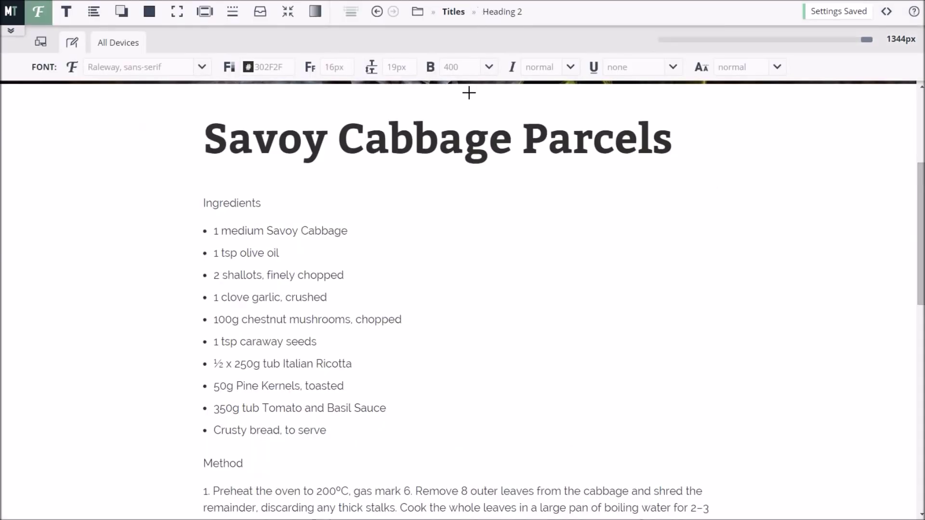
Step: Set the Heading 2 text transform to uppercase so headings read INGREDIENTS
scroll(401, 136, "up", 1)
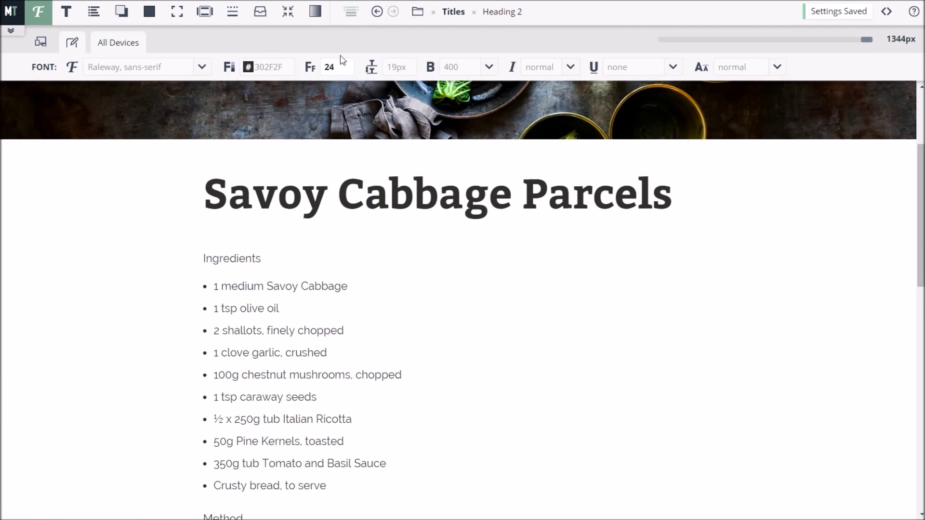
left_click(66, 18)
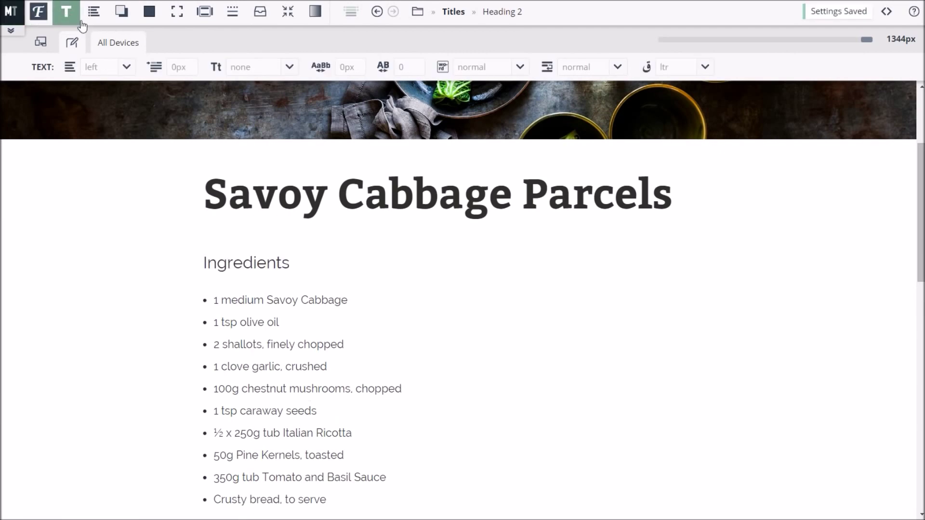
left_click(288, 69)
left_click(264, 118)
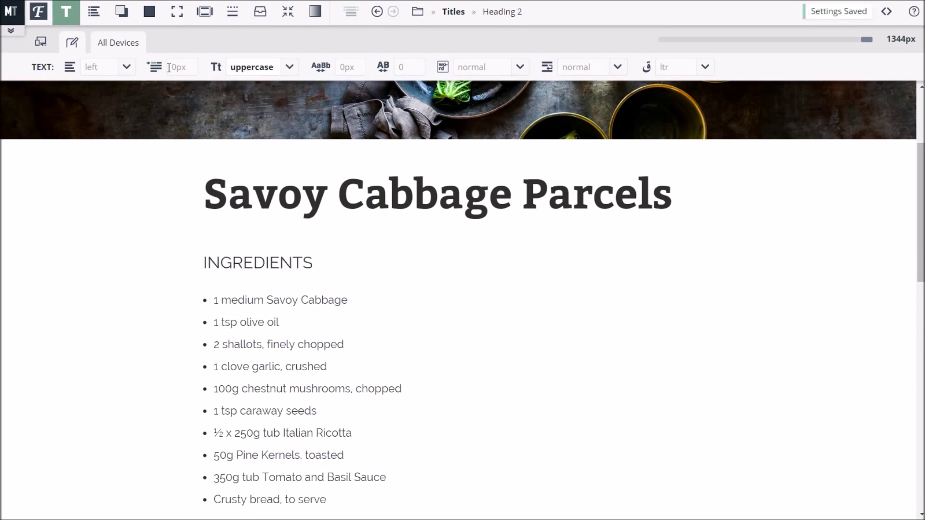
left_click(150, 14)
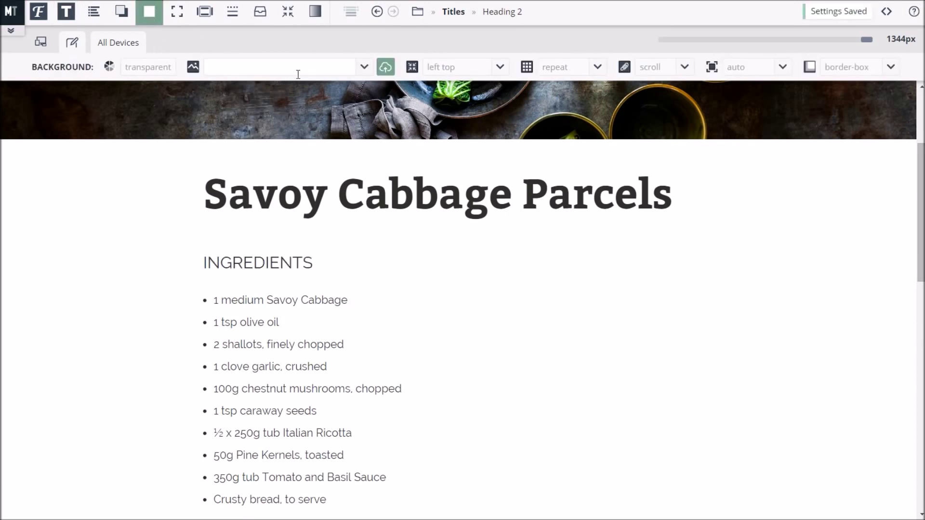
Step: Set ingredients.png as the h2 background image, shown once with no-repeat
left_click(384, 72)
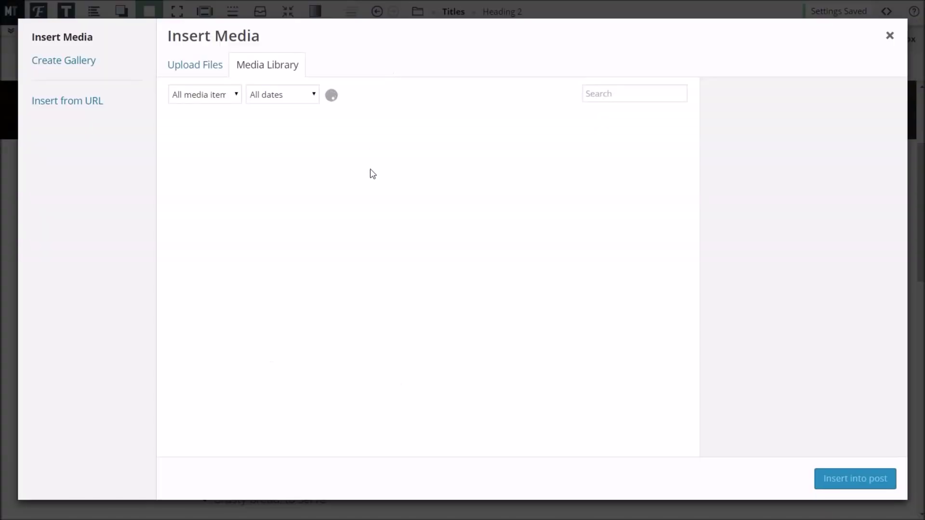
left_click(530, 175)
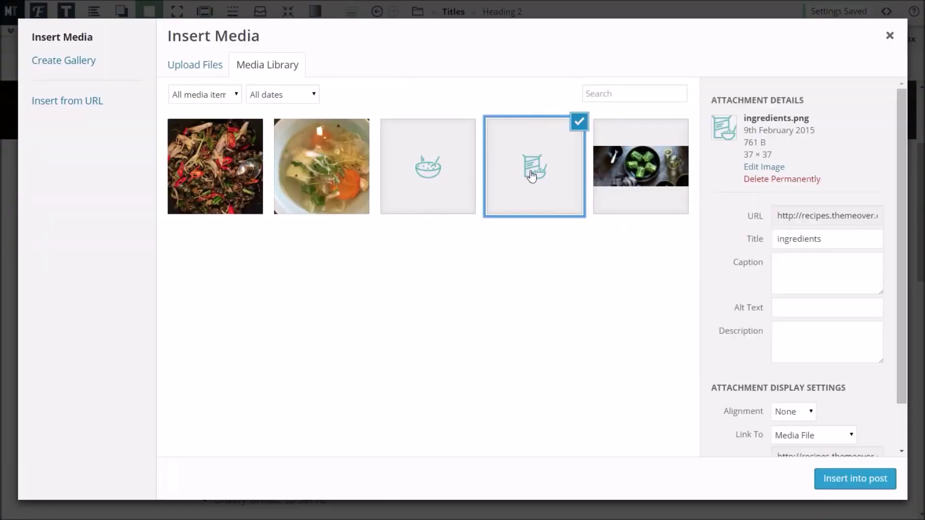
left_click(834, 481)
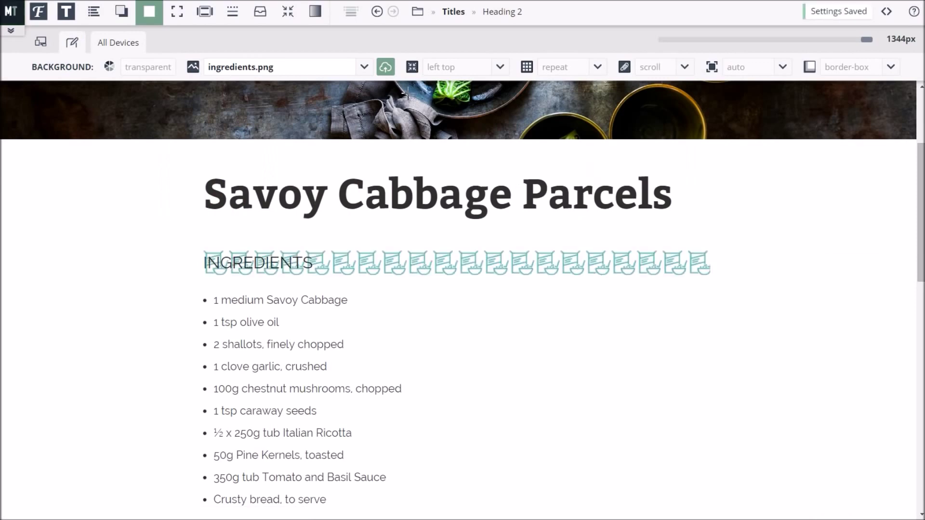
left_click(598, 68)
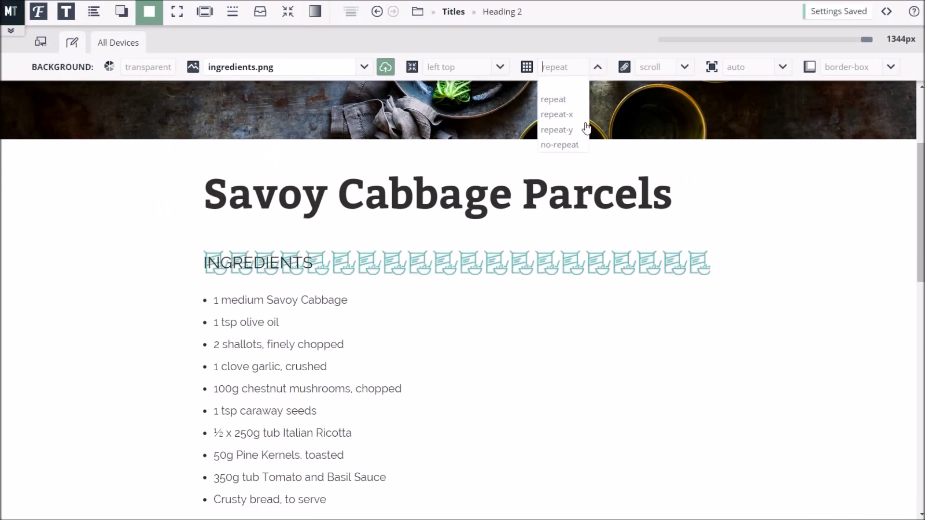
left_click(570, 146)
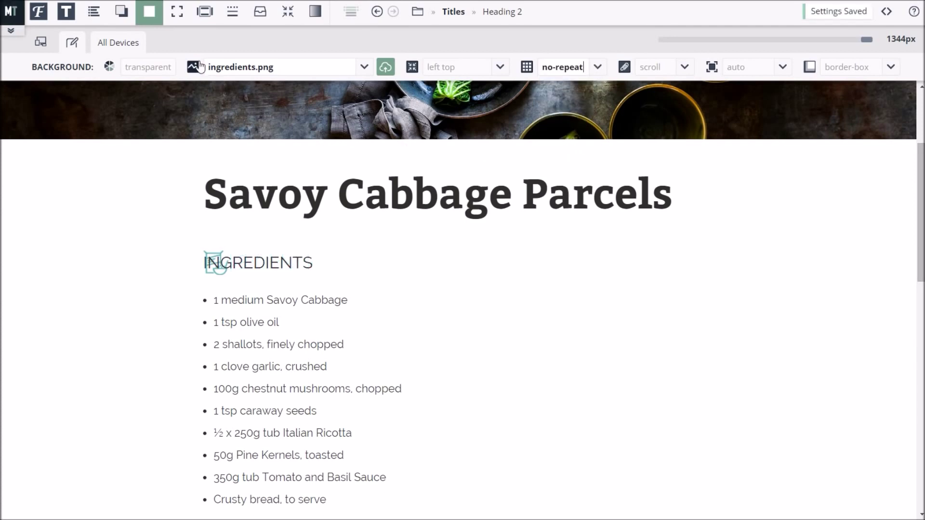
Step: Give the headings 50px left padding so the text clears the icon
left_click(205, 11)
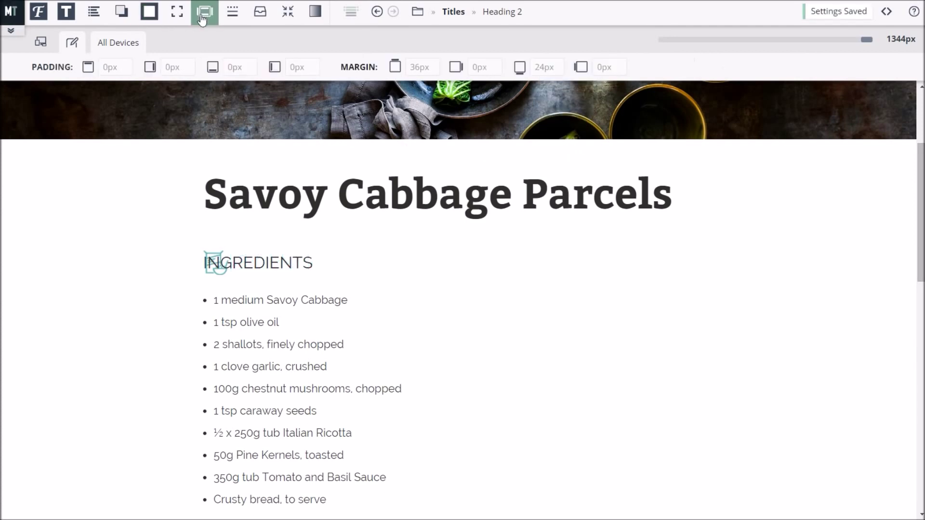
left_click(307, 66)
type("50")
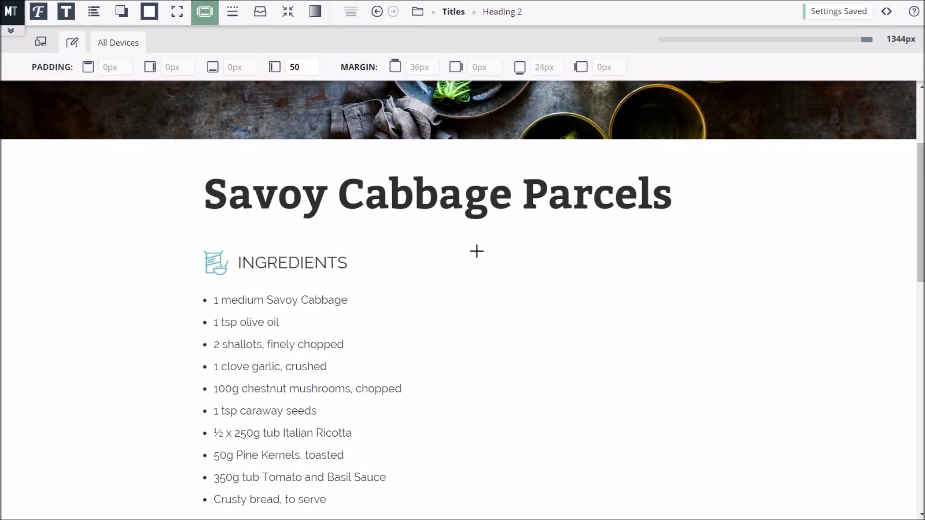
scroll(475, 250, "down", 3)
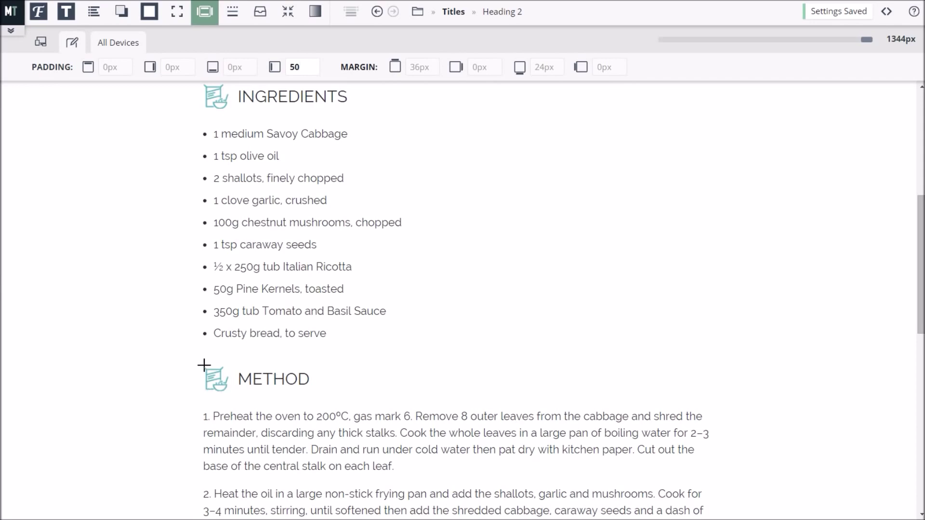
left_click(256, 379)
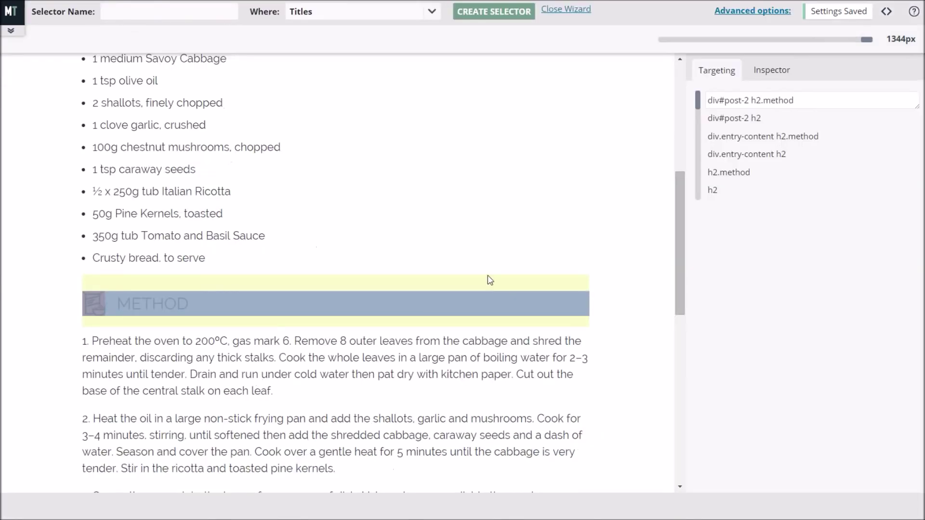
Step: Create a Method Heading selector targeting h2.method
left_click_drag(699, 101, 703, 172)
left_click(202, 7)
type("ethod Heading 2")
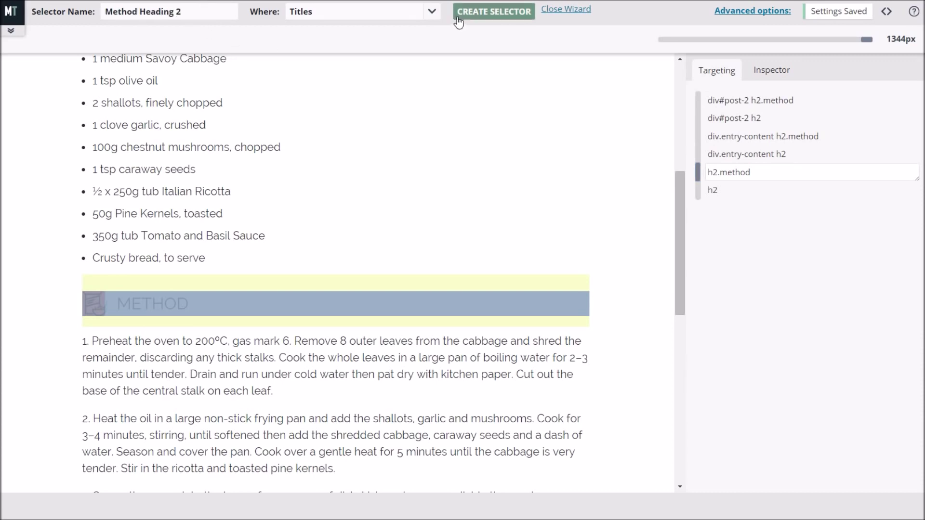
left_click(463, 15)
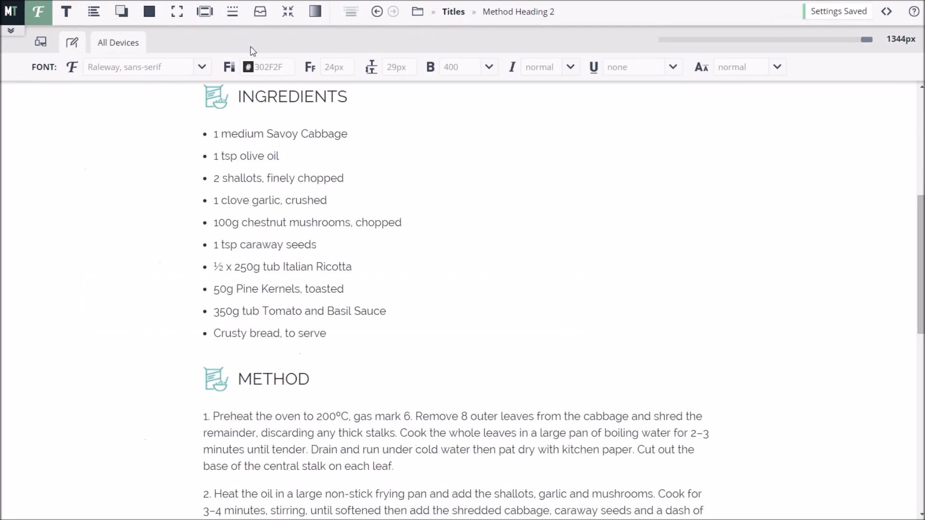
Step: Replace the METHOD heading's background image with method.png
left_click(149, 12)
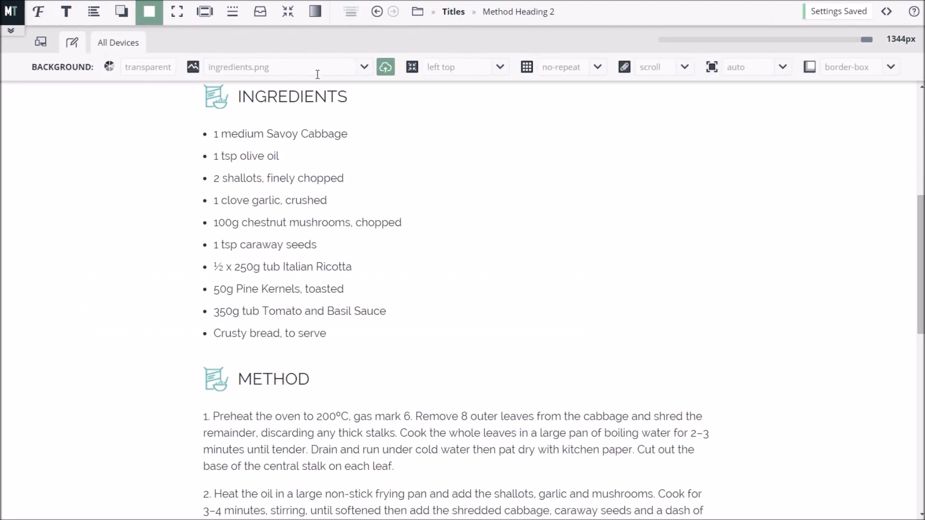
left_click(385, 72)
left_click(419, 152)
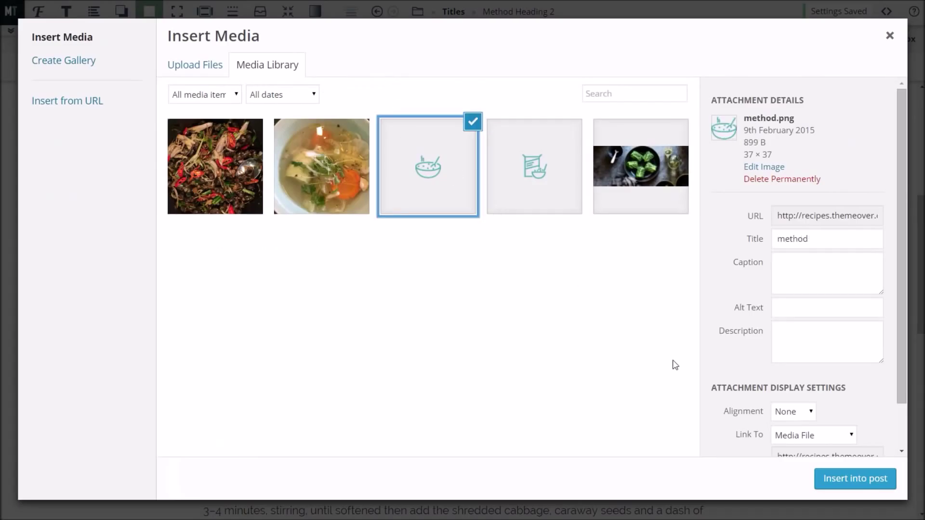
left_click(844, 479)
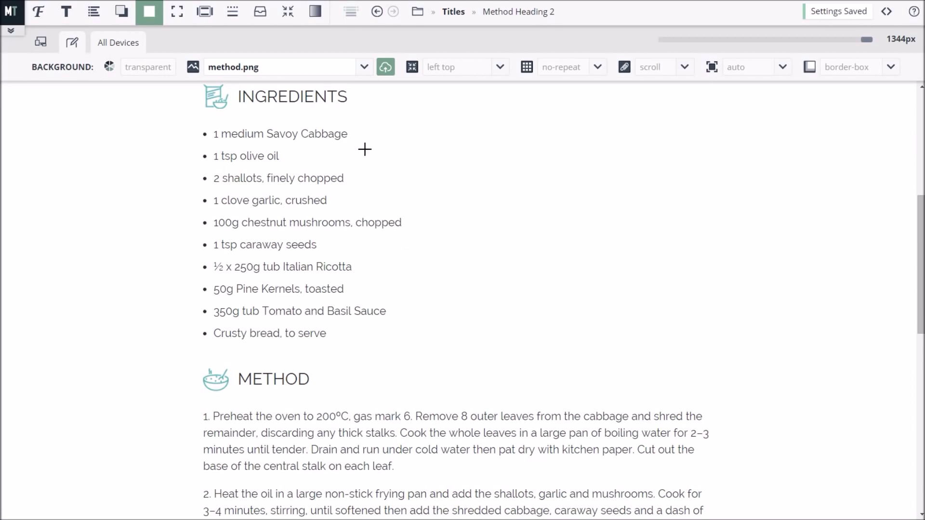
scroll(584, 172, "up", 3)
scroll(584, 172, "up", 3)
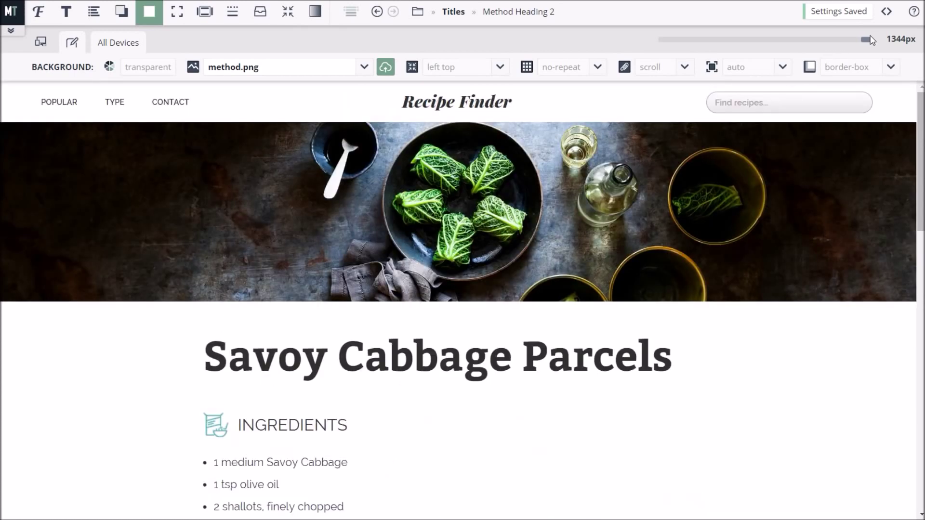
left_click_drag(870, 44, 809, 54)
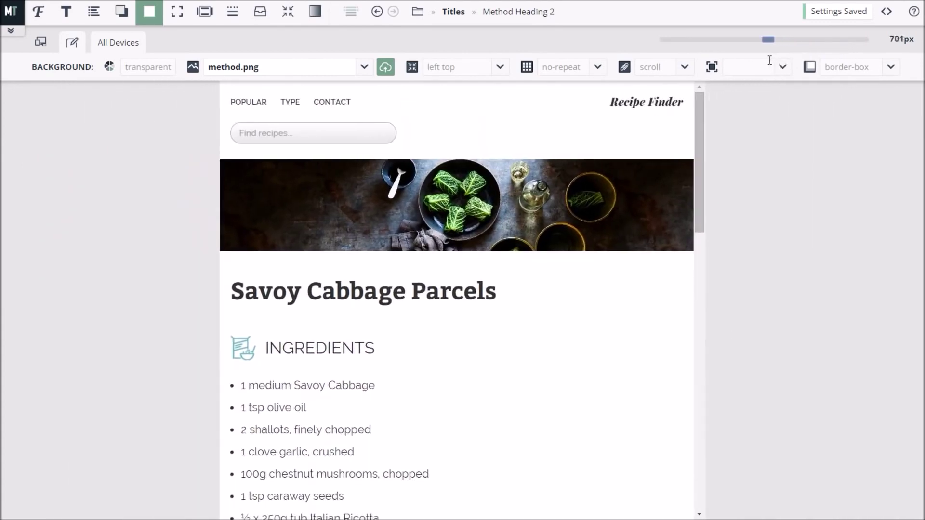
mouse_move(811, 57)
left_mouse_down()
mouse_move(758, 63)
mouse_move(887, 45)
mouse_move(733, 54)
mouse_move(901, 50)
left_mouse_up()
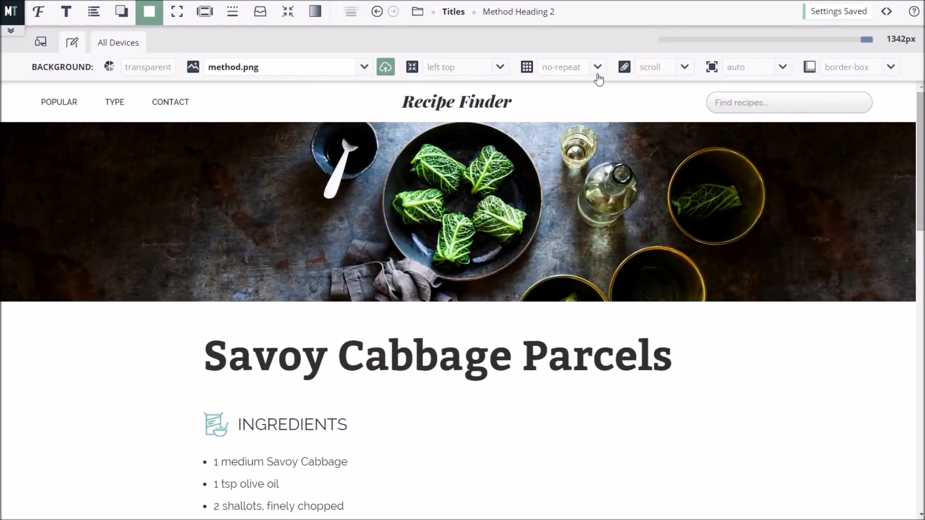
Step: Select the Search Box rule under the Header folder and toggle its page highlighting on and off
left_click(417, 13)
left_click(345, 96)
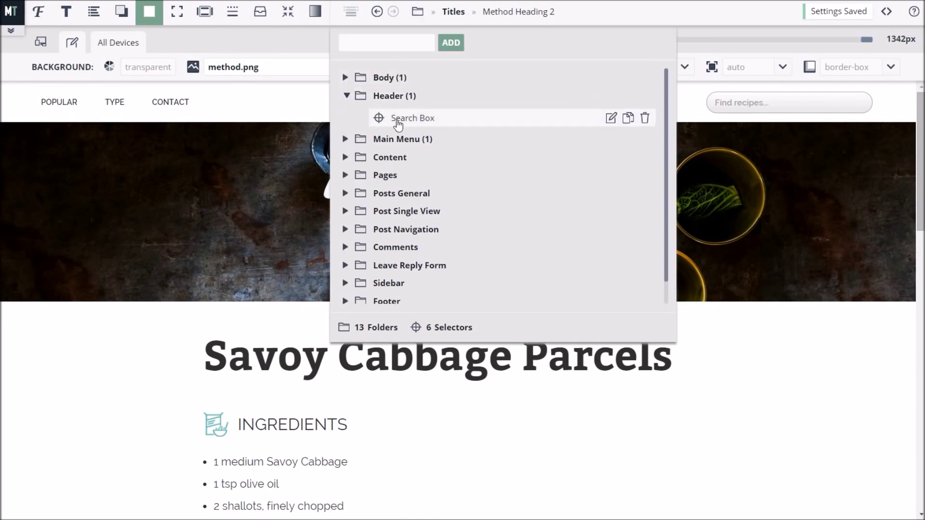
left_click(400, 119)
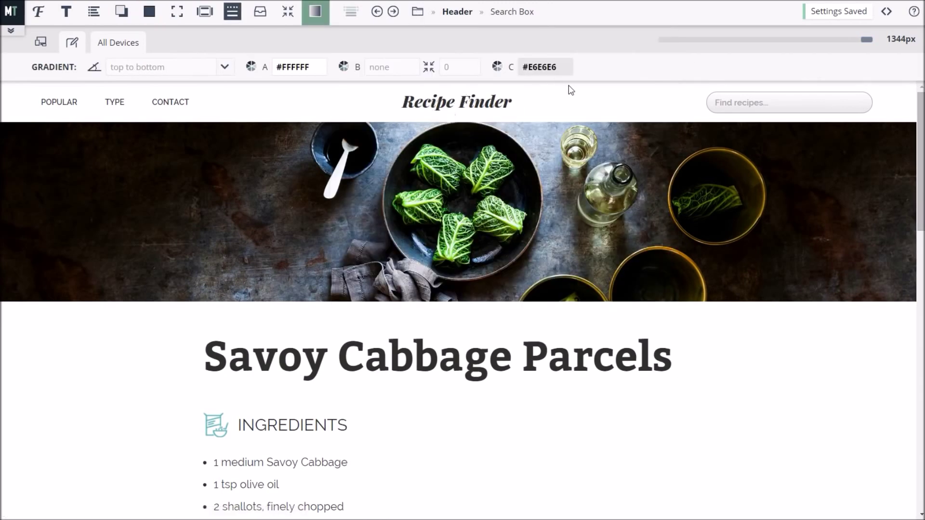
left_click(351, 15)
left_click(351, 14)
Step: Add a Phone media query tab and set the Search Box width to 100%
left_click(177, 12)
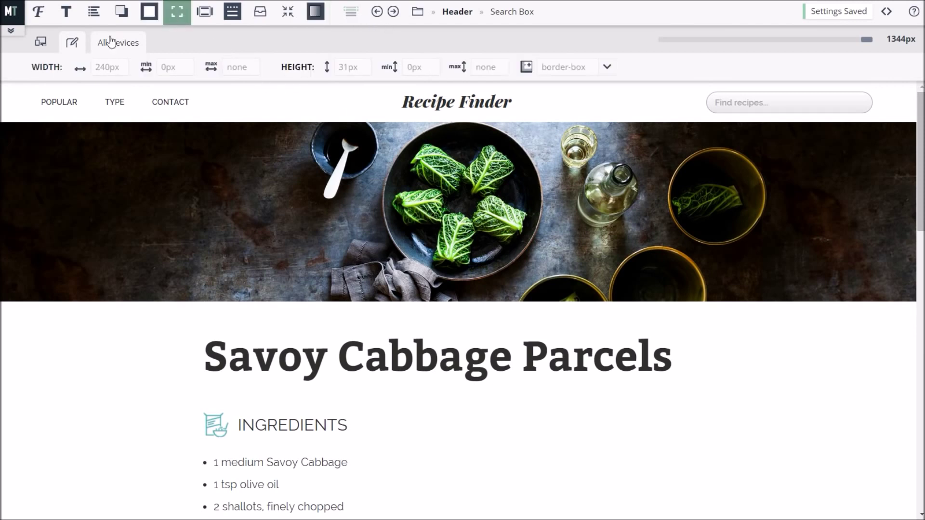
left_click(71, 44)
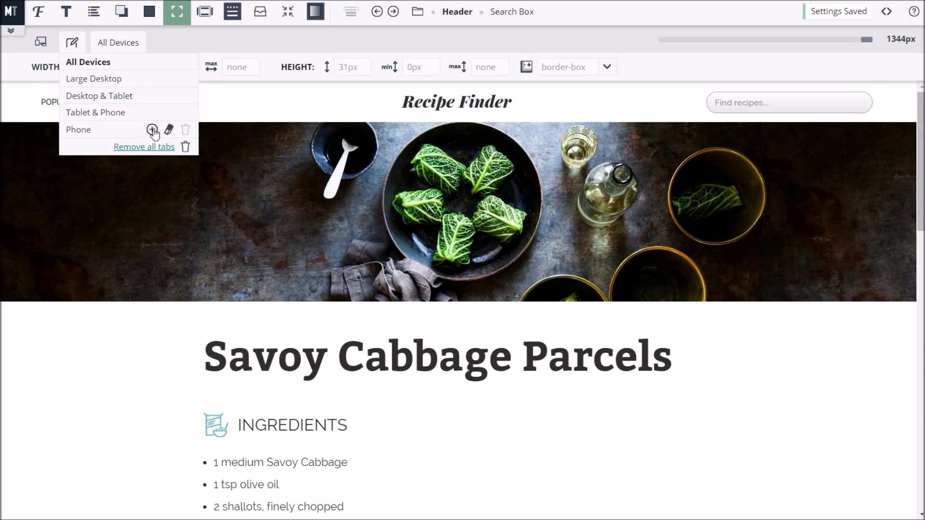
left_click(153, 130)
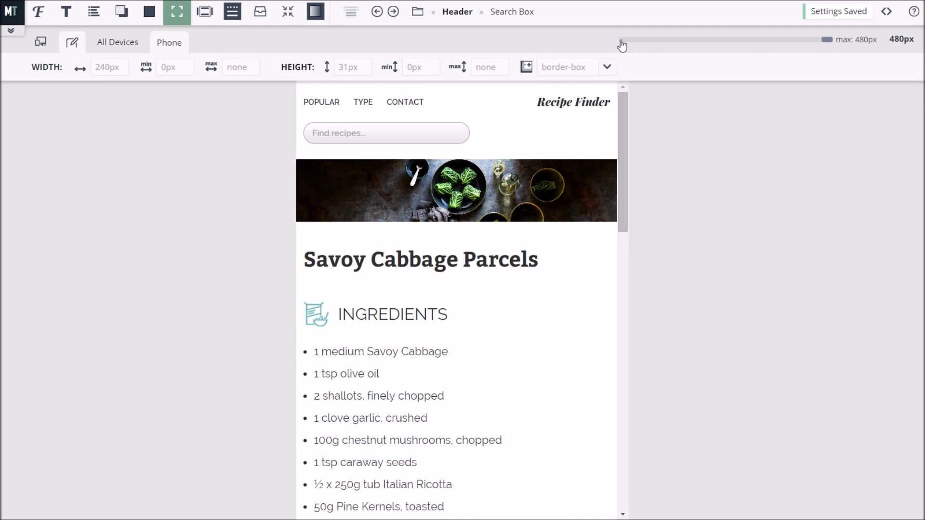
left_click_drag(827, 40, 792, 48)
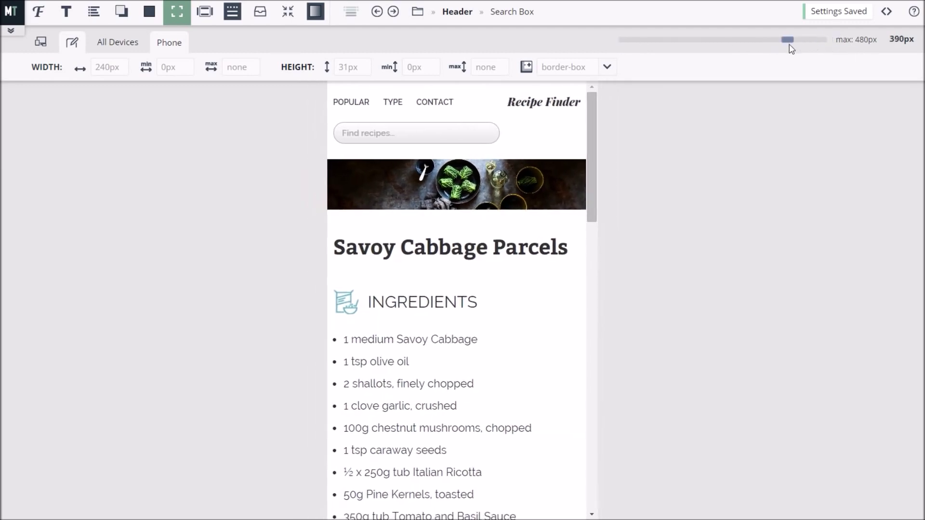
left_click_drag(792, 49, 895, 50)
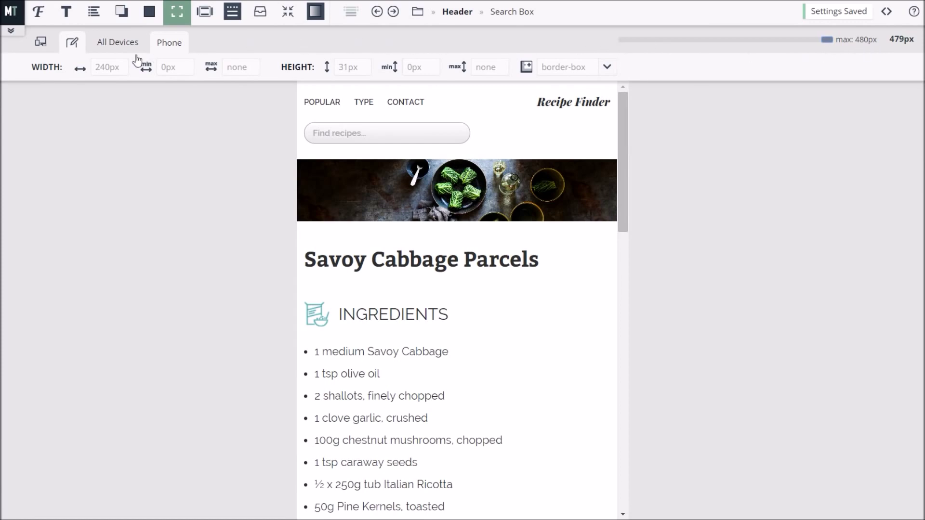
left_click(109, 66)
type("100")
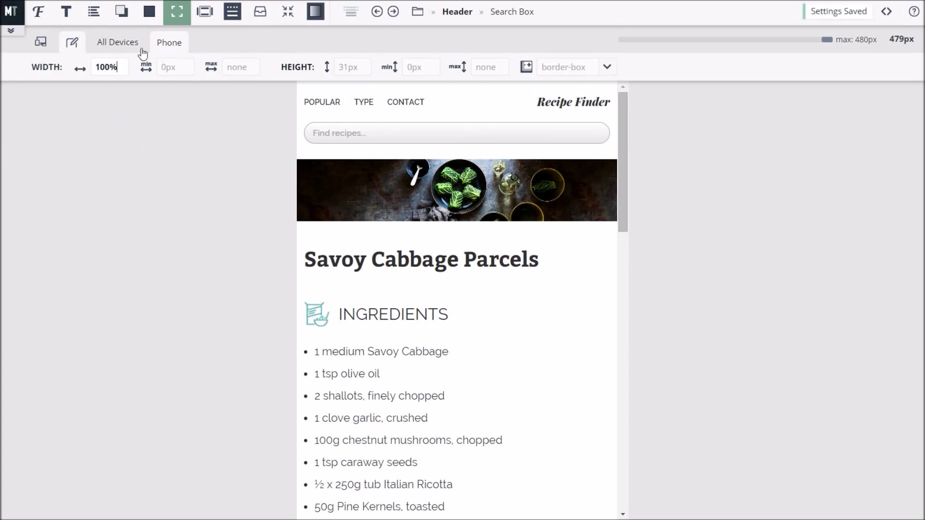
Step: Narrow the preview, scroll down to More Recipes, and return to the phone-width view
left_click(112, 42)
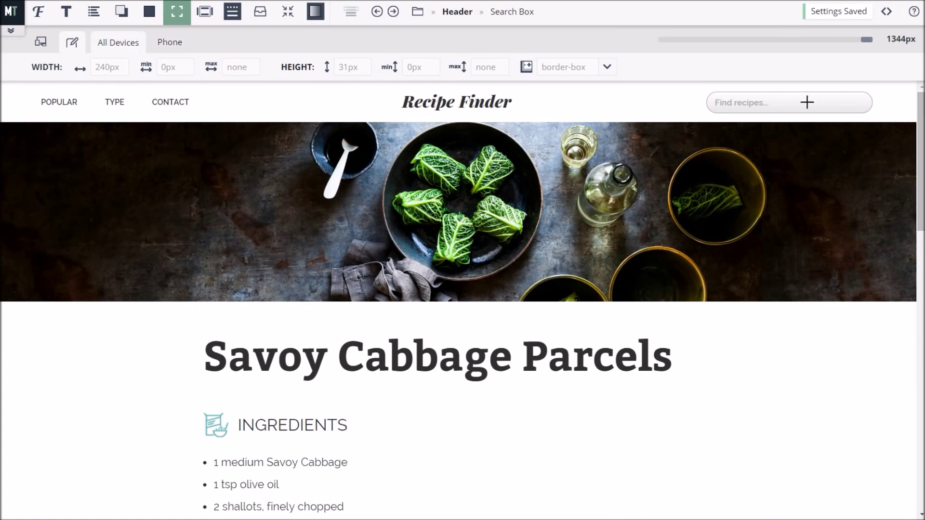
mouse_move(868, 41)
left_mouse_down()
mouse_move(795, 41)
mouse_move(725, 72)
mouse_move(907, 69)
left_mouse_up()
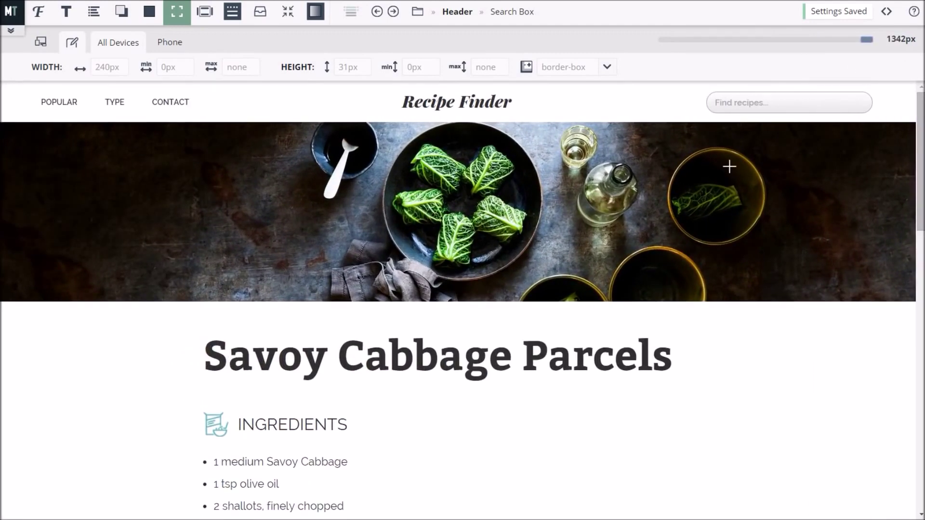
scroll(694, 221, "down", 5)
scroll(696, 233, "down", 5)
scroll(694, 250, "down", 5)
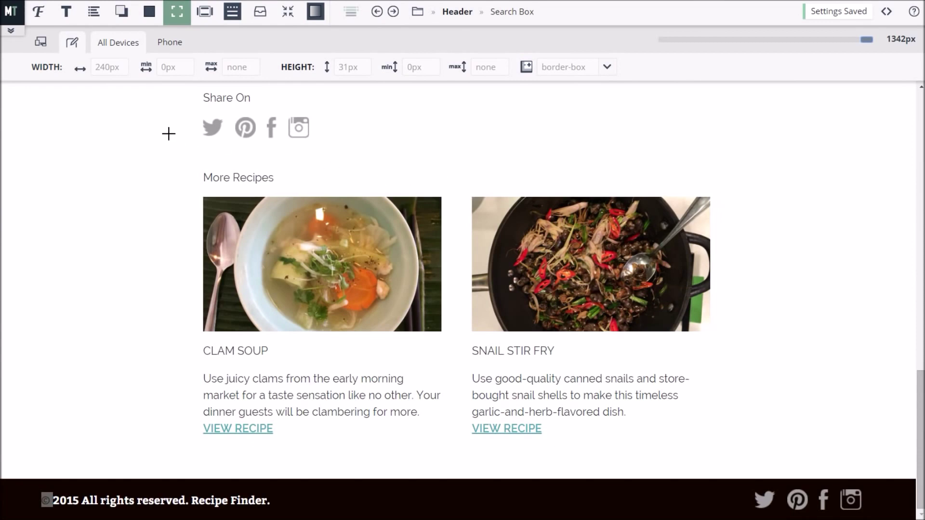
left_click(174, 44)
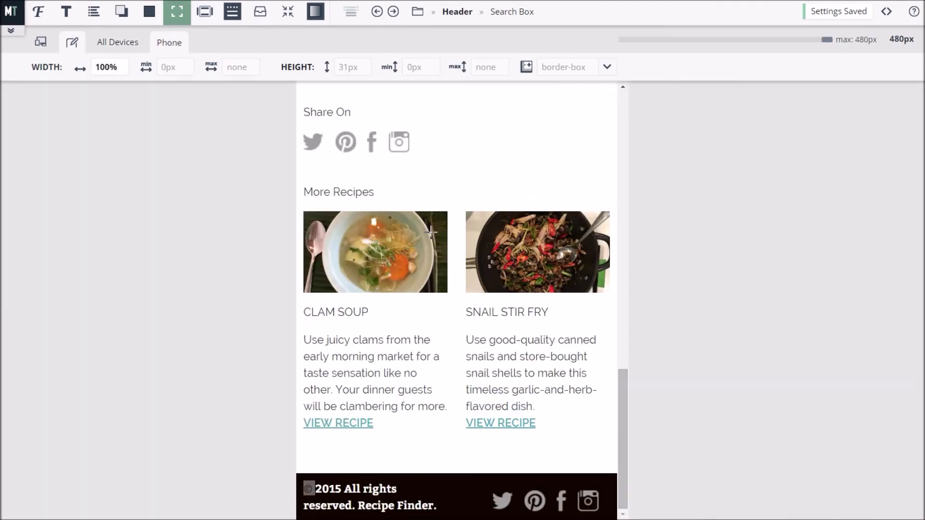
left_click(379, 257)
Step: Create a More Recipes selector for the whole recipe card in the Content folder
left_click(766, 73)
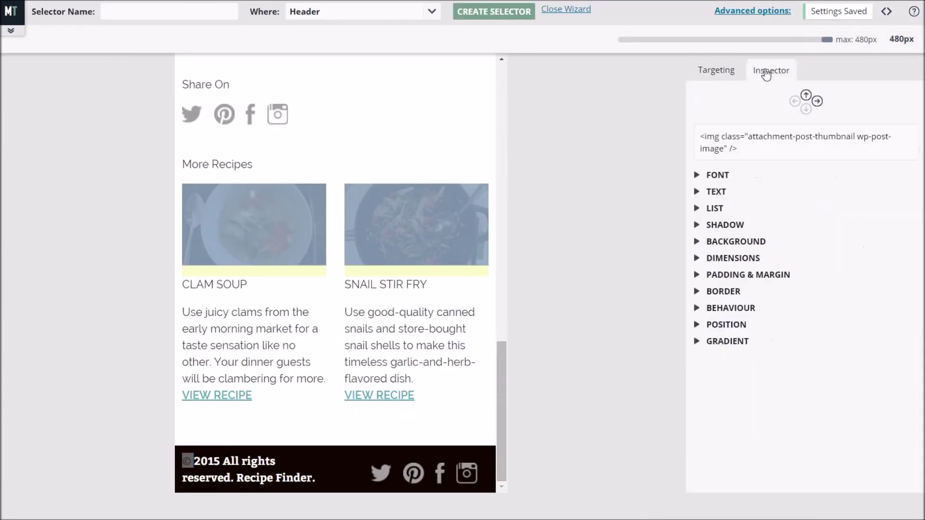
left_click(807, 95)
type("More Recipes")
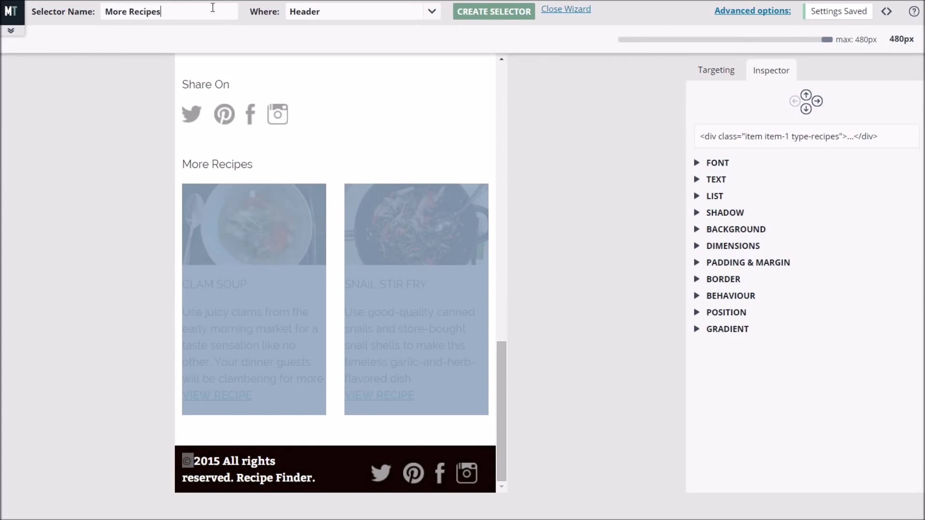
left_click(432, 12)
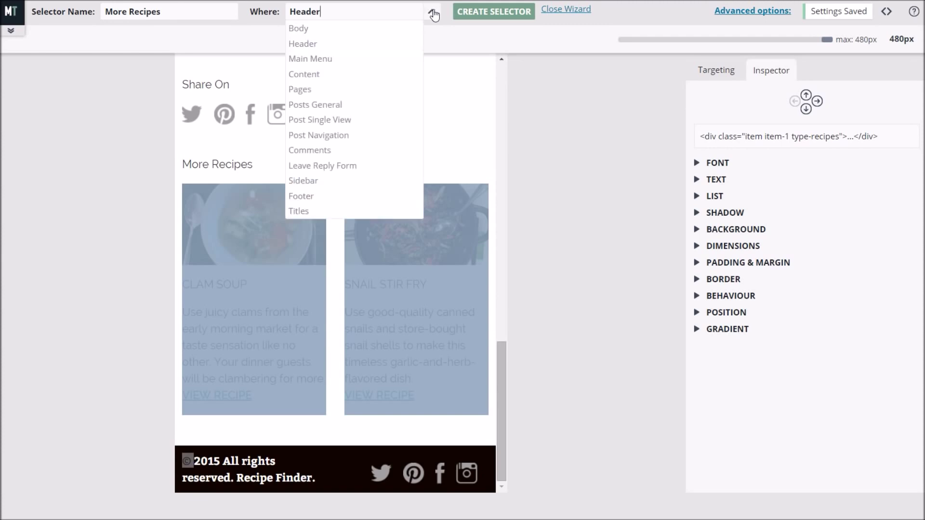
left_click(311, 78)
left_click(476, 13)
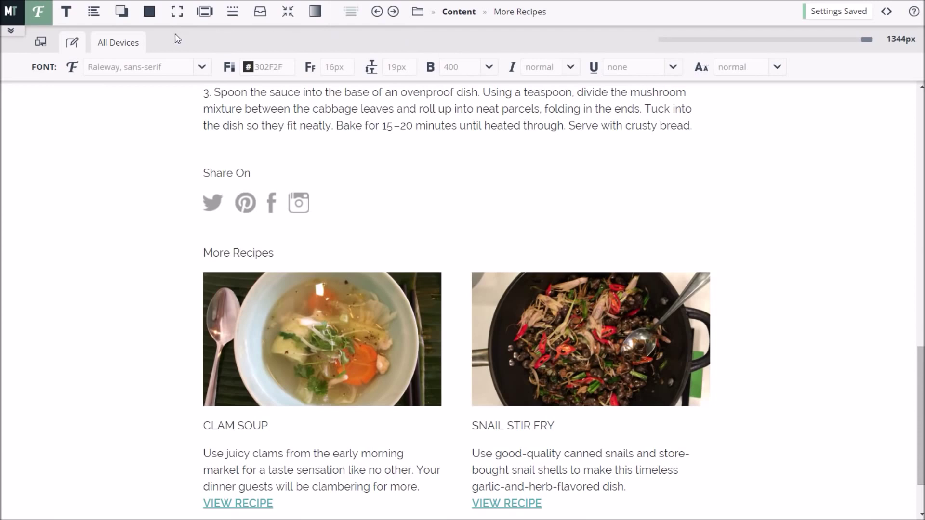
Step: Set the More Recipes width to 100% for phone screens
left_click(177, 12)
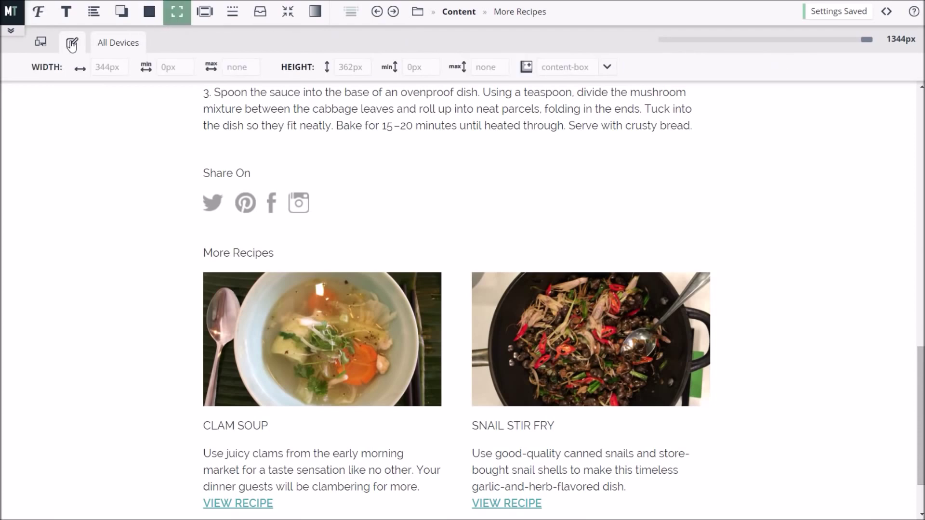
left_click(77, 130)
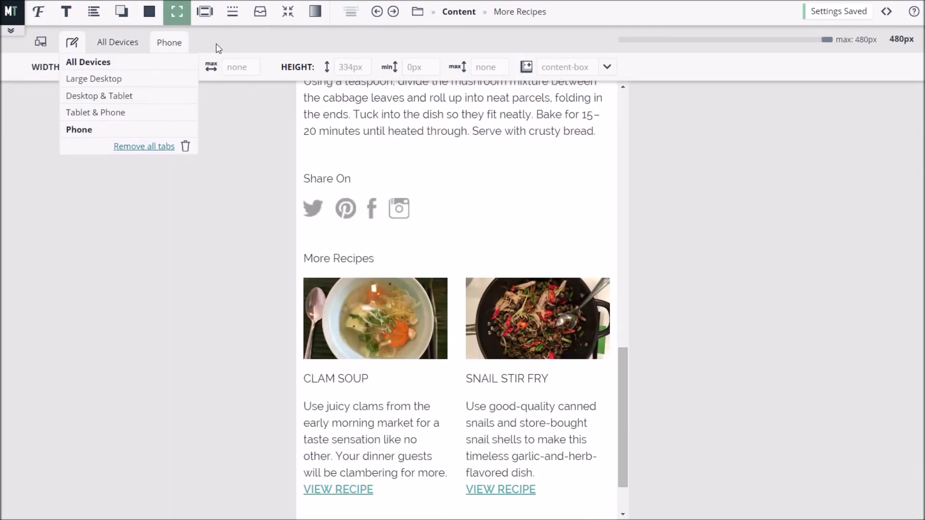
left_click(113, 69)
type("00")
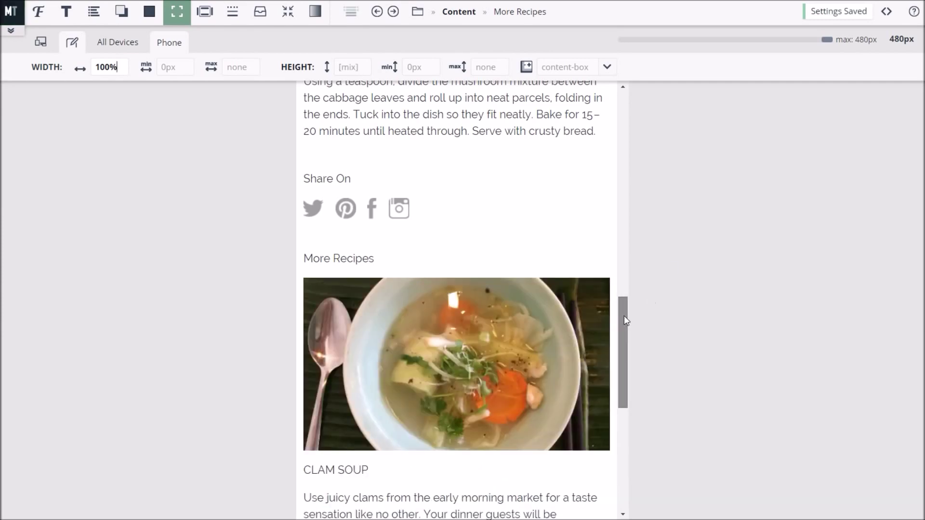
mouse_move(623, 316)
left_mouse_down()
mouse_move(617, 412)
mouse_move(621, 291)
left_mouse_up()
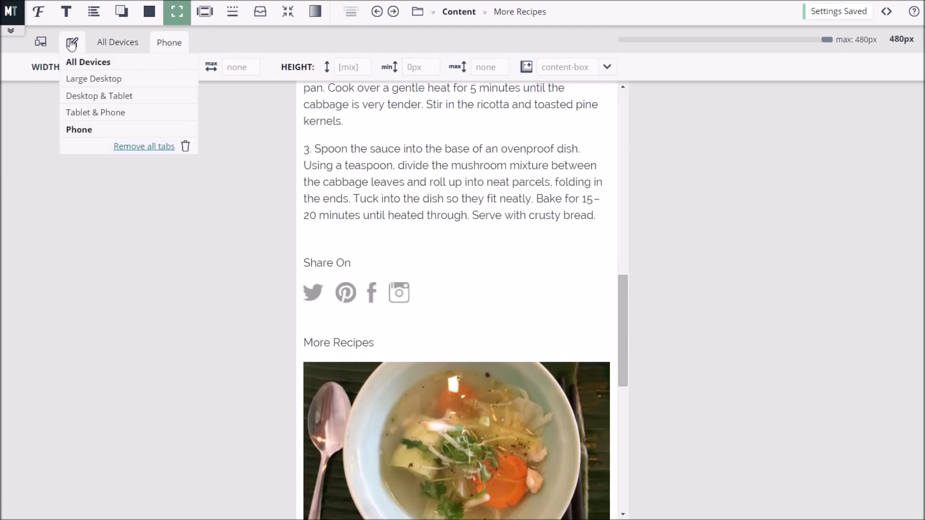
mouse_move(71, 42)
left_click(40, 44)
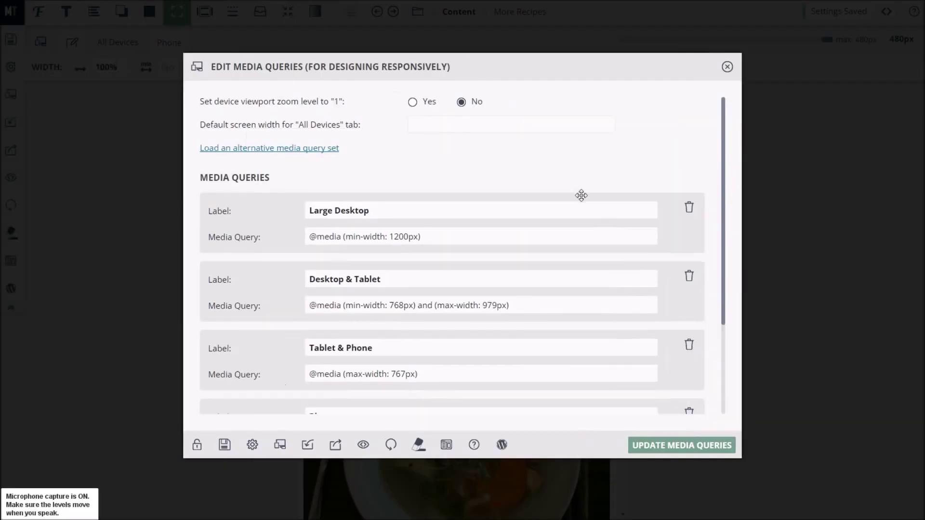
left_click_drag(413, 210, 300, 206)
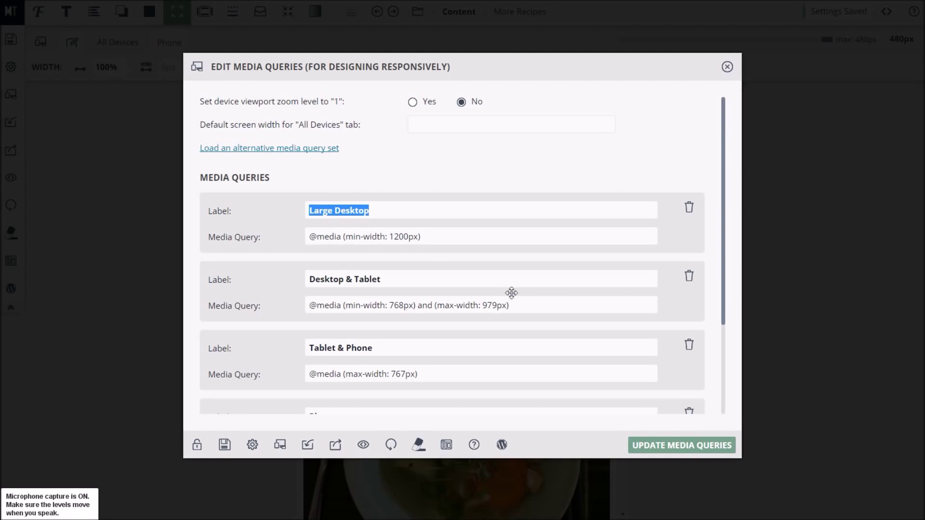
left_click_drag(521, 305, 293, 300)
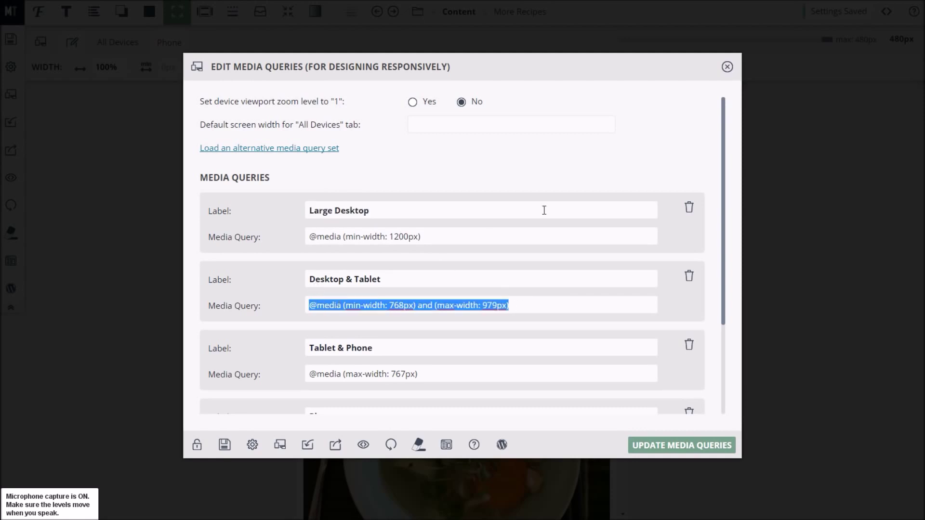
scroll(558, 212, "down", 3)
left_click(219, 353)
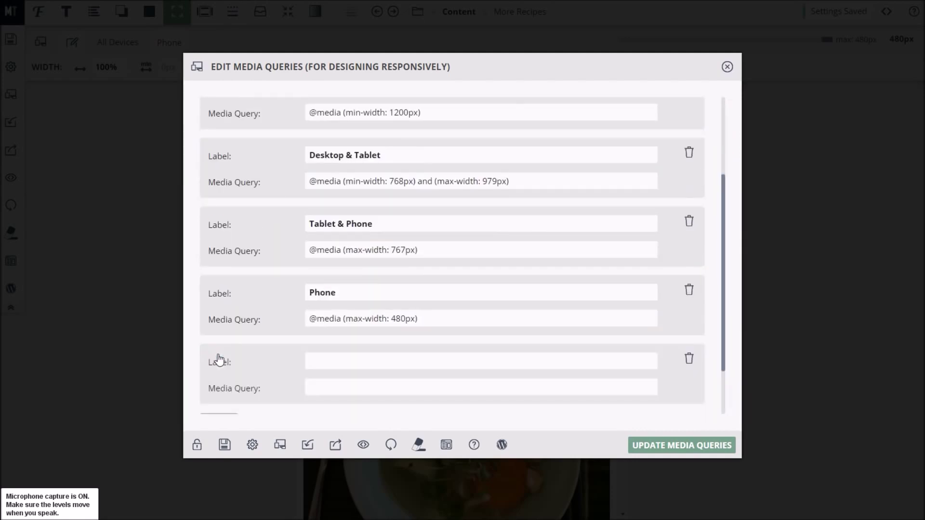
left_click(689, 360)
scroll(462, 277, "up", 3)
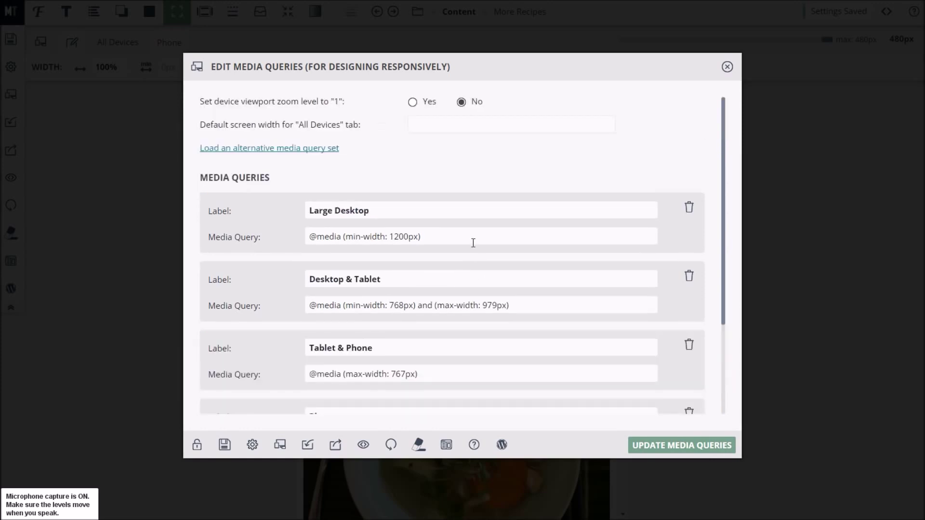
left_click(297, 154)
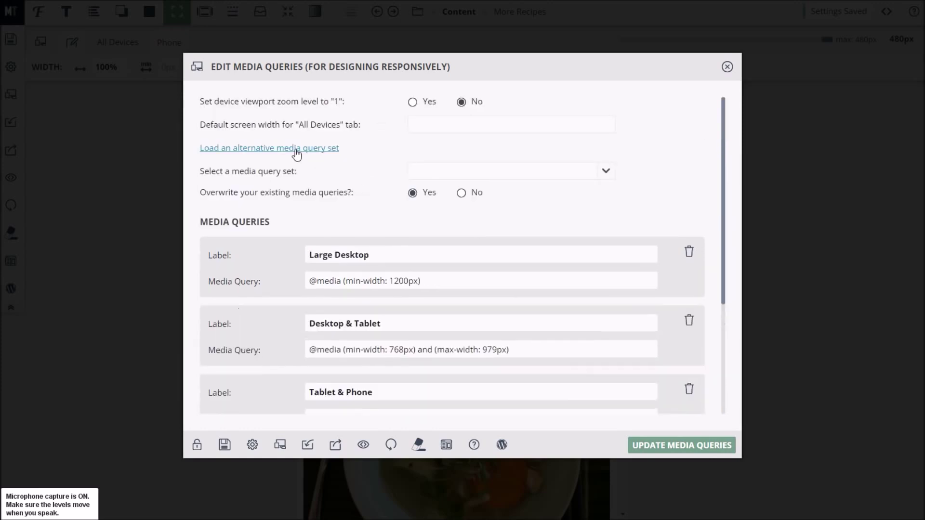
left_click(606, 172)
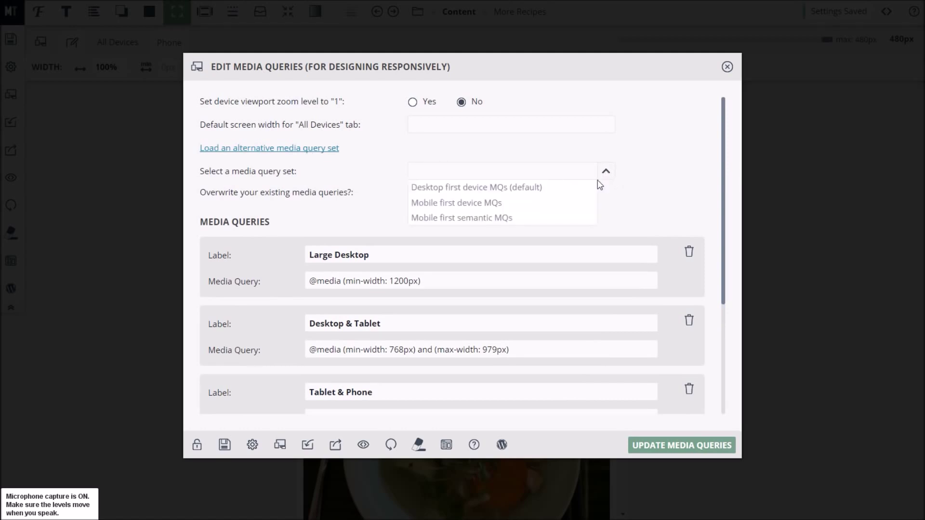
left_click(544, 223)
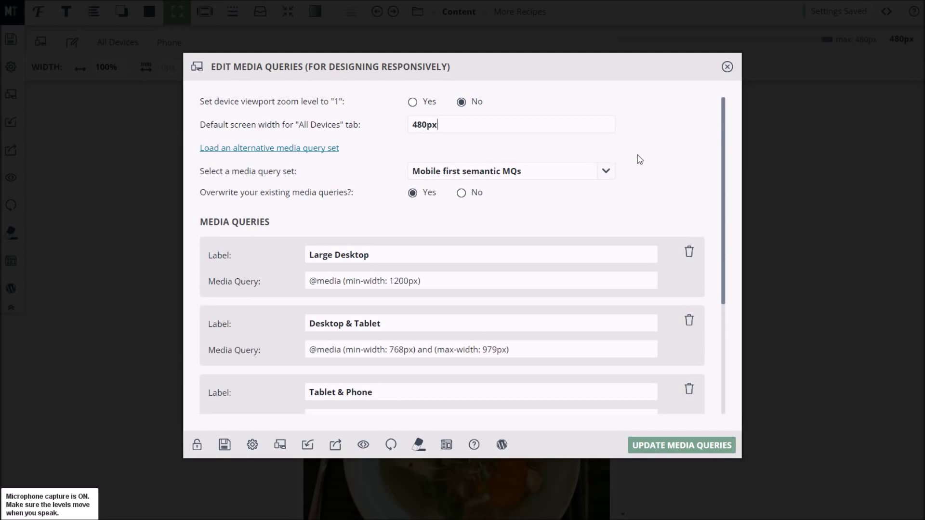
left_click(728, 68)
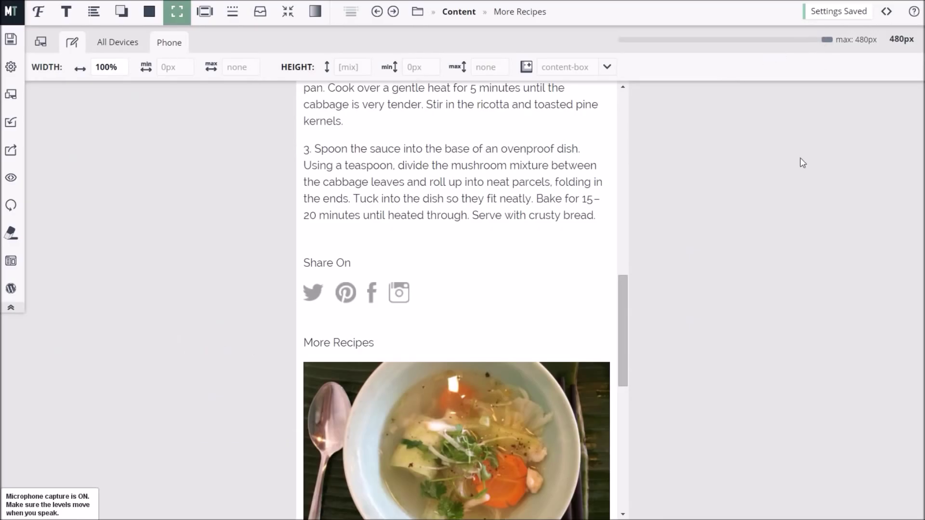
left_click_drag(623, 302, 631, 118)
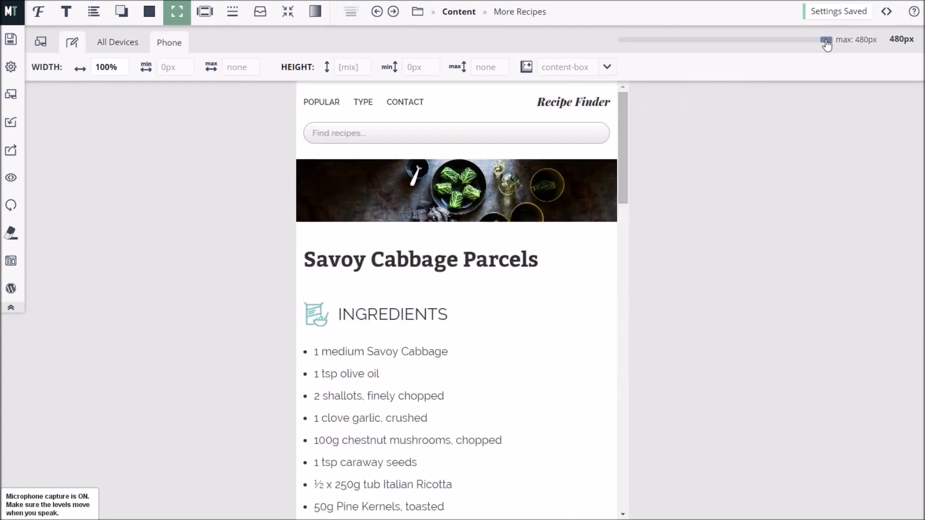
mouse_move(826, 39)
left_mouse_down()
mouse_move(794, 42)
mouse_move(837, 41)
left_mouse_up()
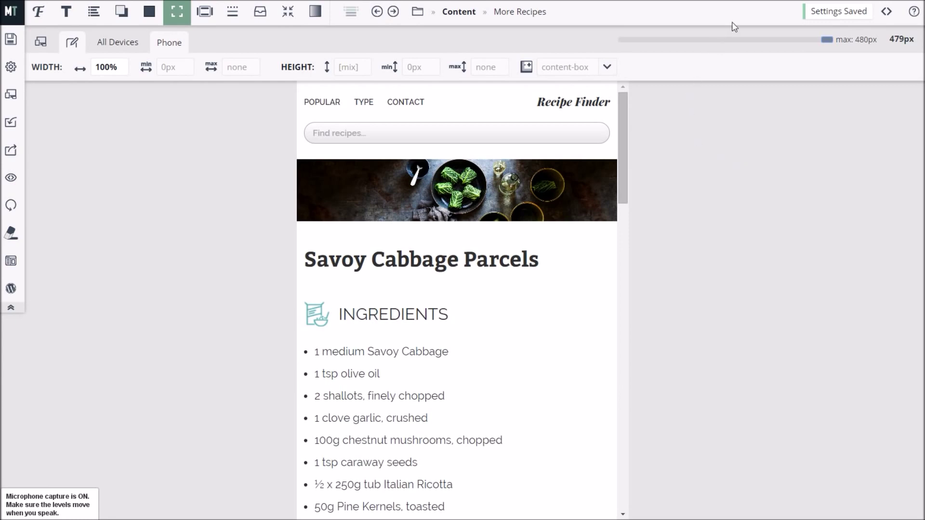
left_click(887, 12)
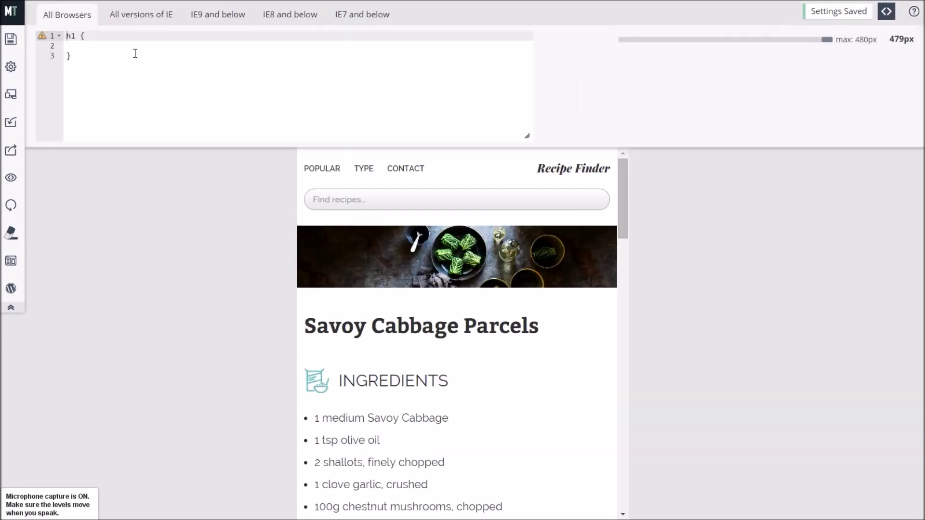
left_click(90, 47)
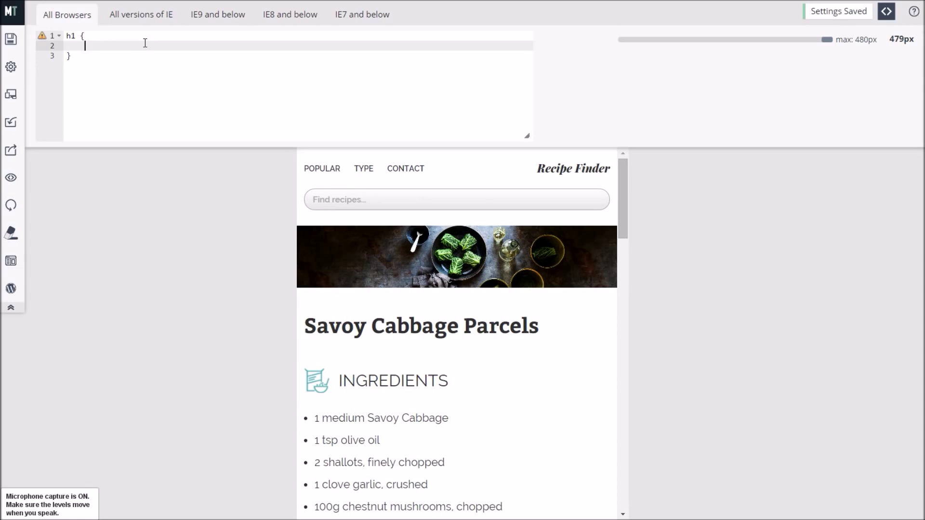
type("colort")
key("BackSpace")
type(":#95cdce;")
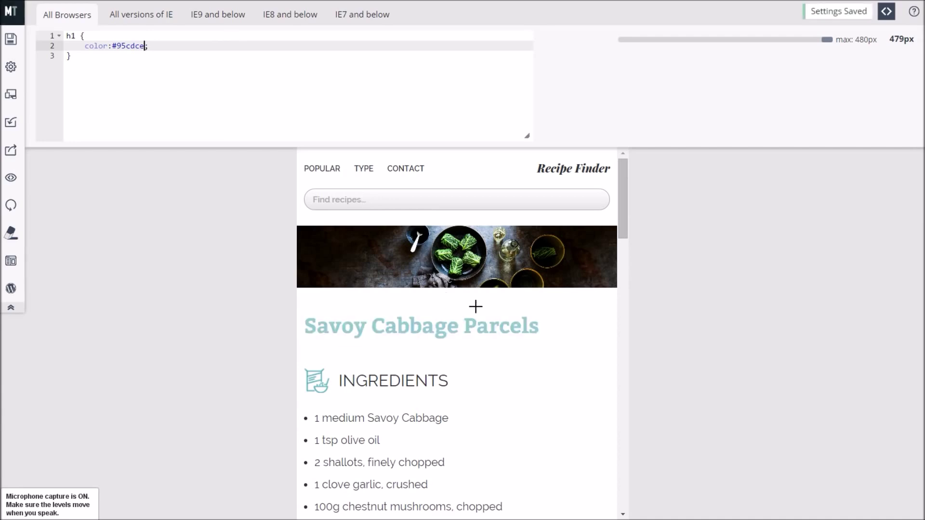
left_click_drag(159, 45, 85, 45)
key("BackSpace")
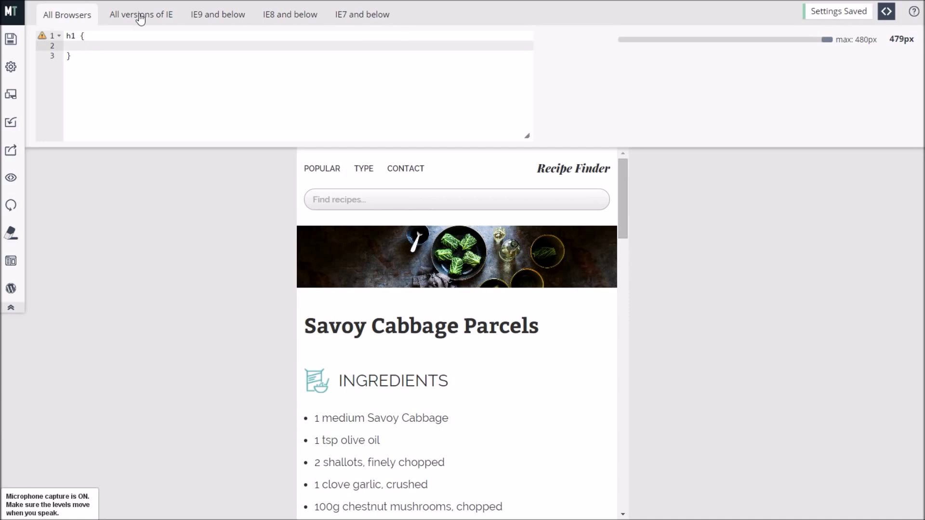
left_click(140, 17)
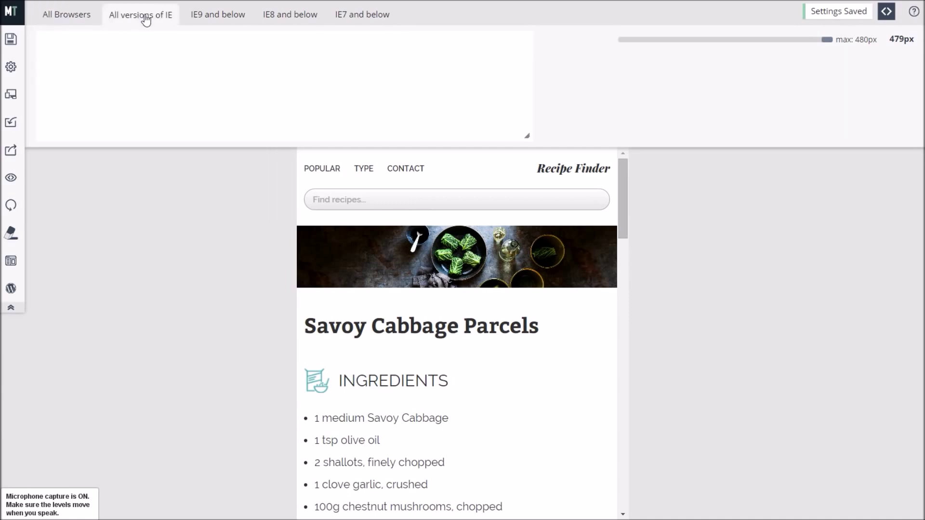
left_click(219, 18)
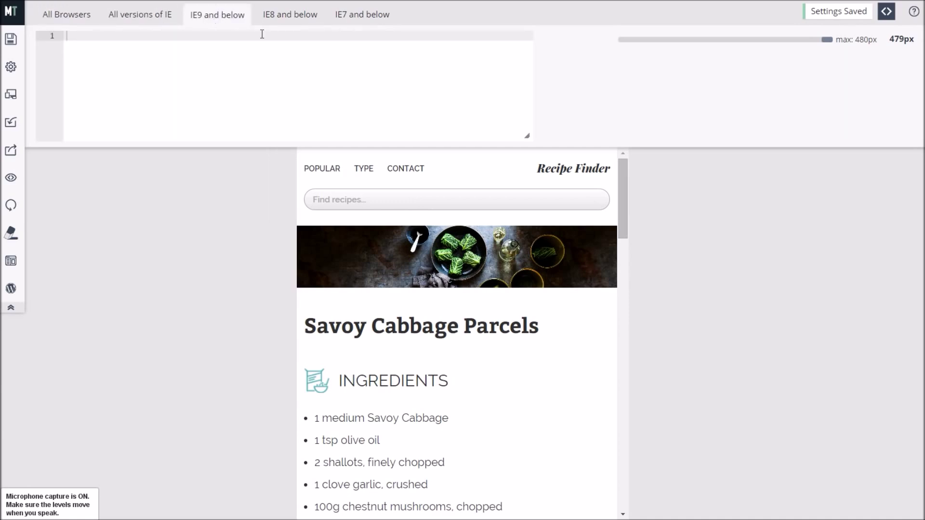
left_click(292, 19)
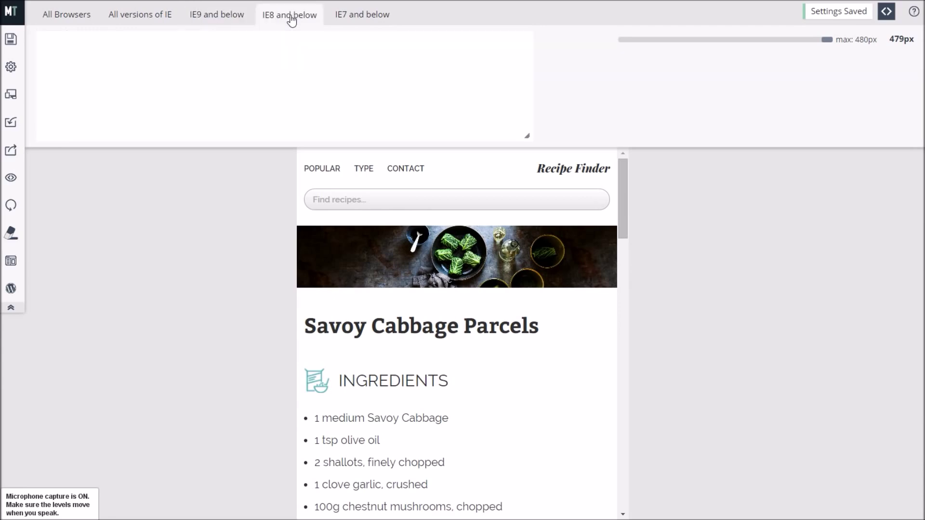
left_click(362, 18)
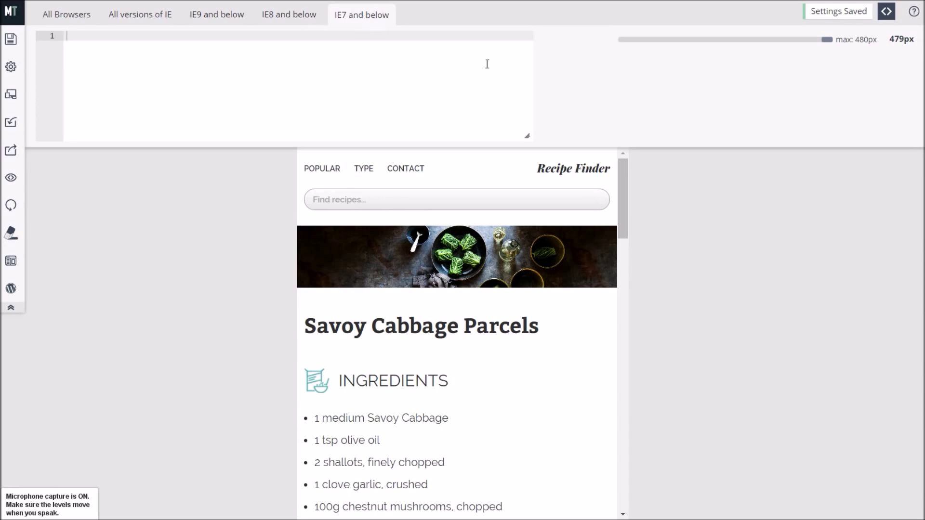
left_click(887, 15)
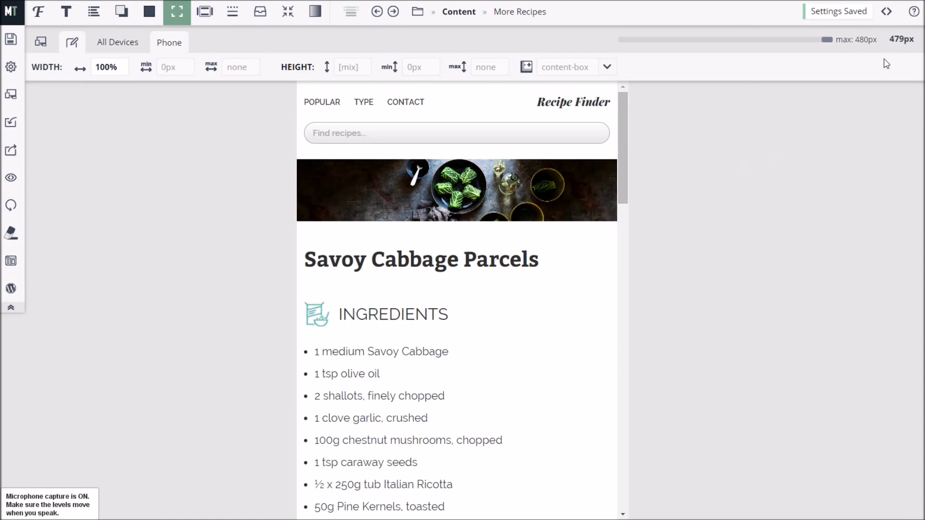
Step: Open the Help Centre and scroll through its Support centre listing
left_click(914, 12)
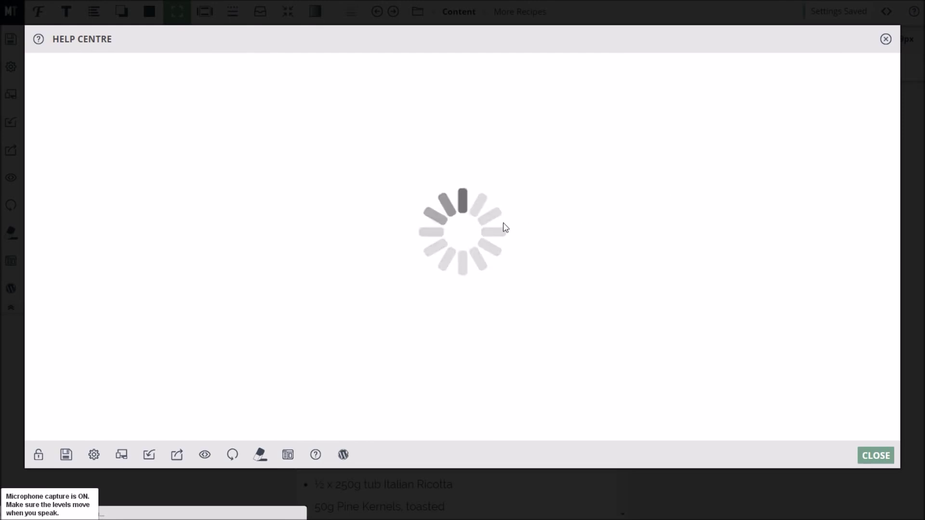
scroll(326, 307, "down", 1)
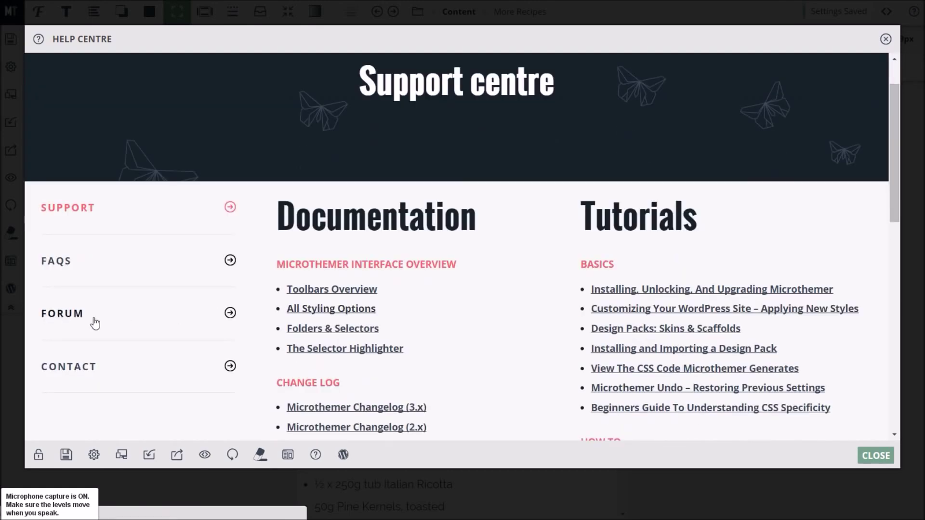